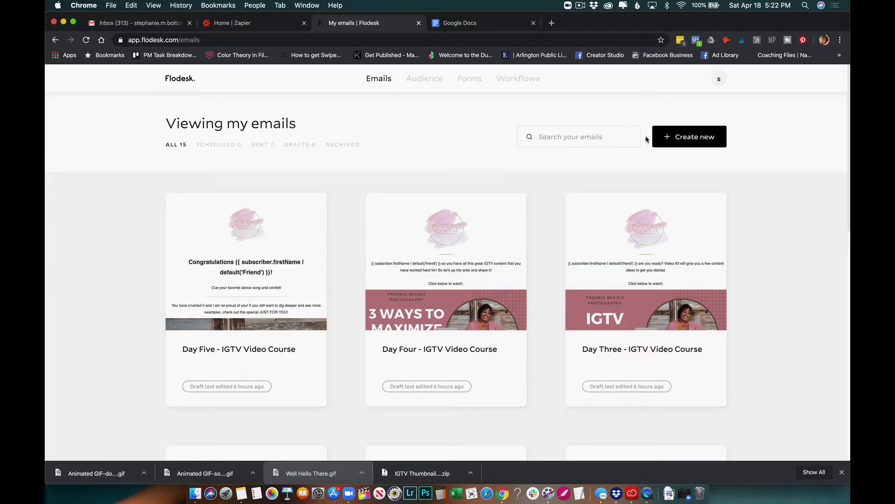
- Create a new audience segment named "Tutorial Segment"
mouse_move(425, 80)
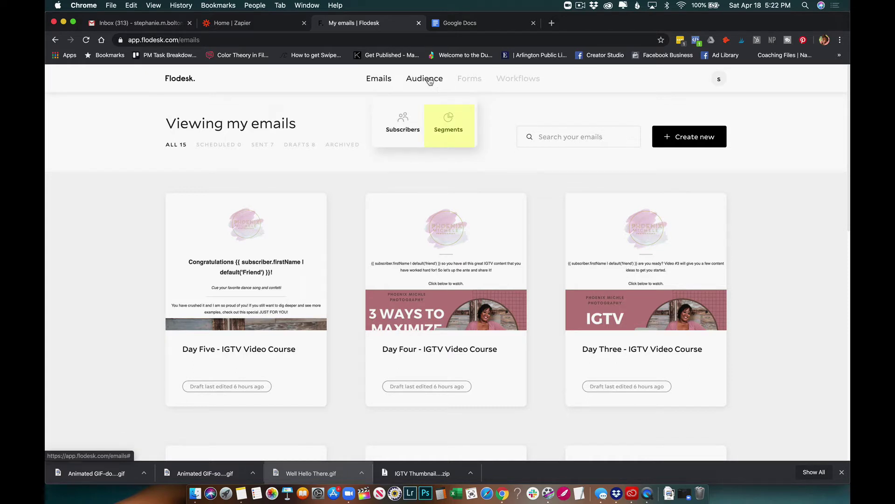
left_click(450, 120)
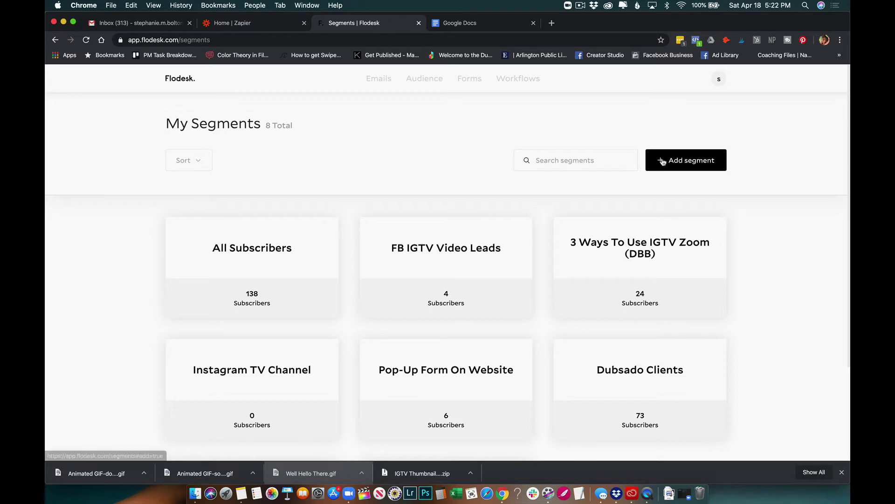
left_click(662, 161)
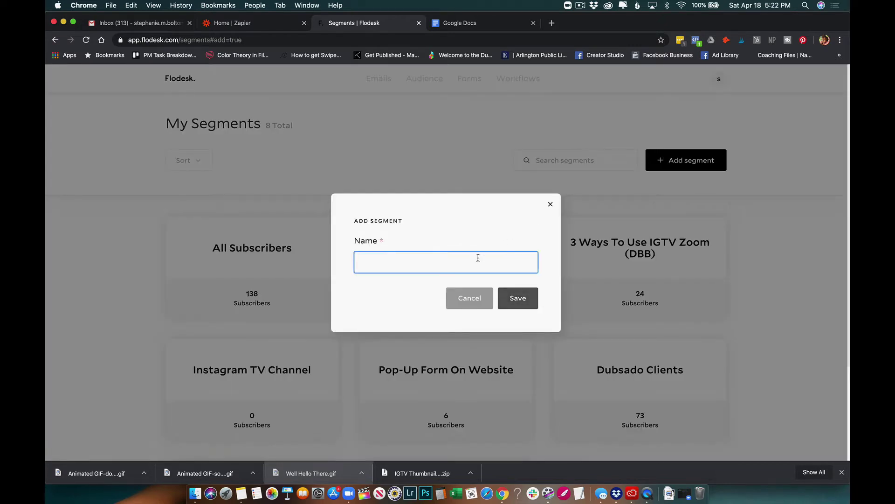
type("T")
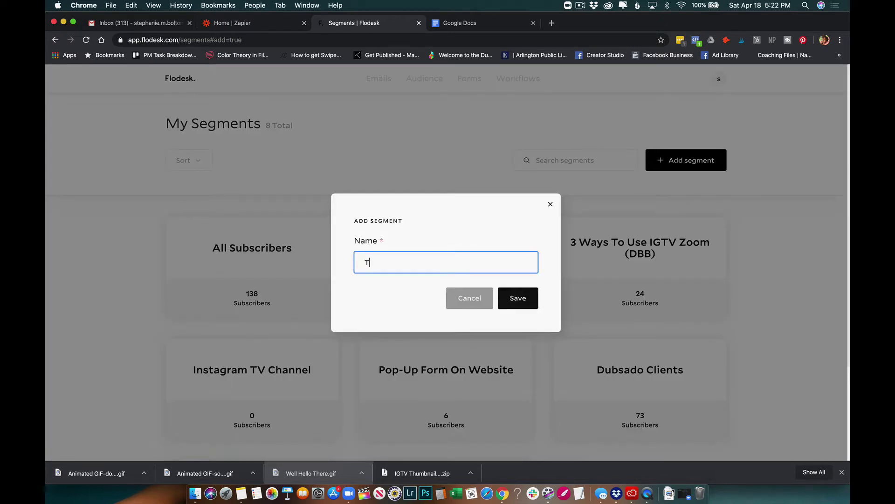
type("utorial Segment")
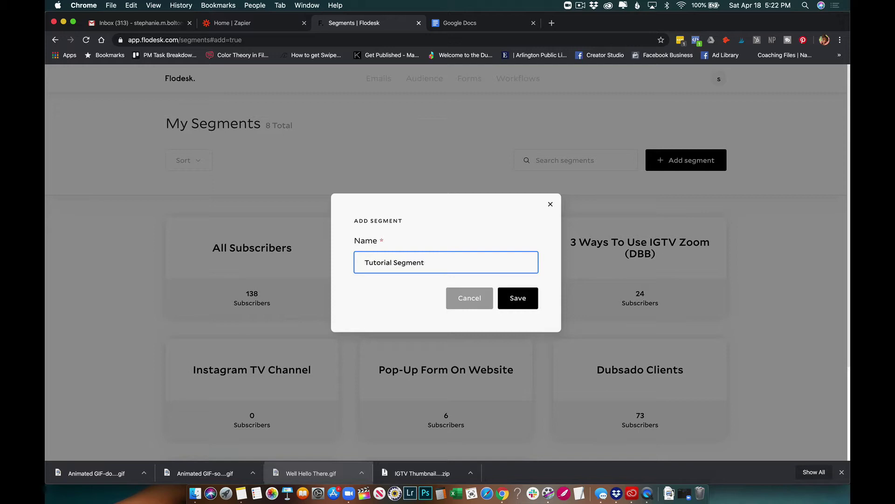
left_click(517, 304)
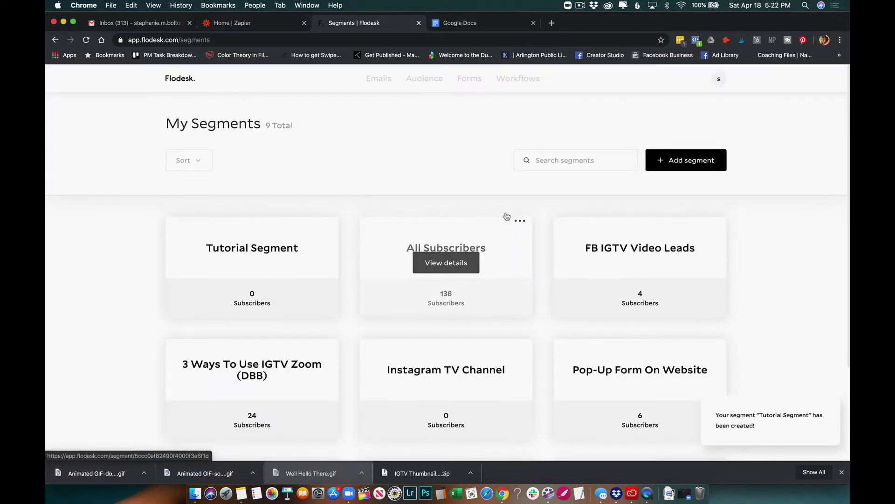
- Create a form from the "Full page with image" template and assign its opt-ins to Tutorial Segment
left_click(471, 79)
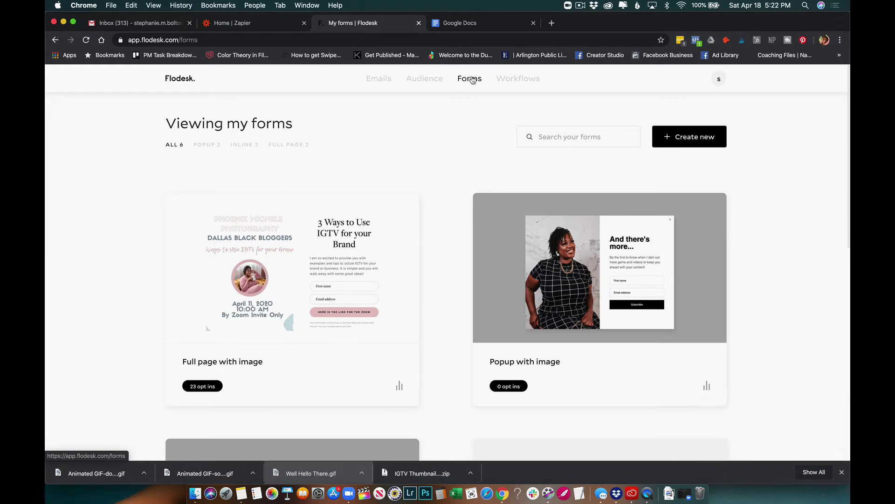
left_click(670, 140)
left_click(201, 257)
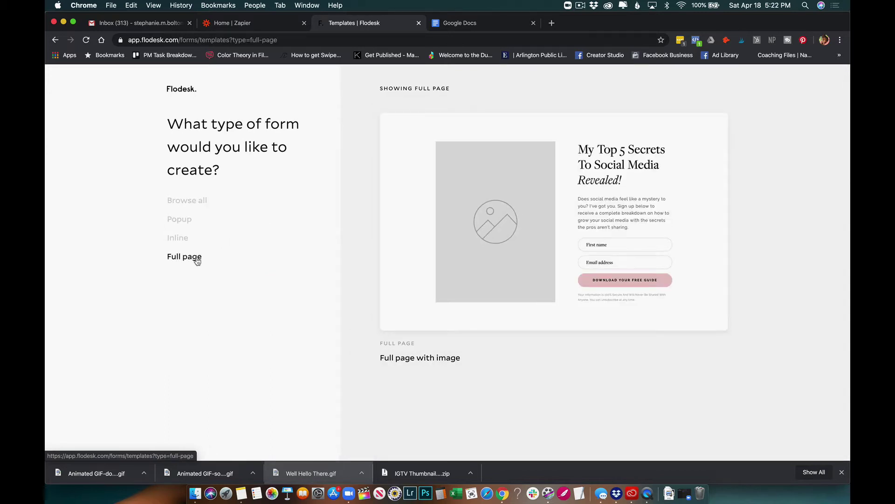
mouse_move(527, 225)
scroll(520, 253, "down", 1)
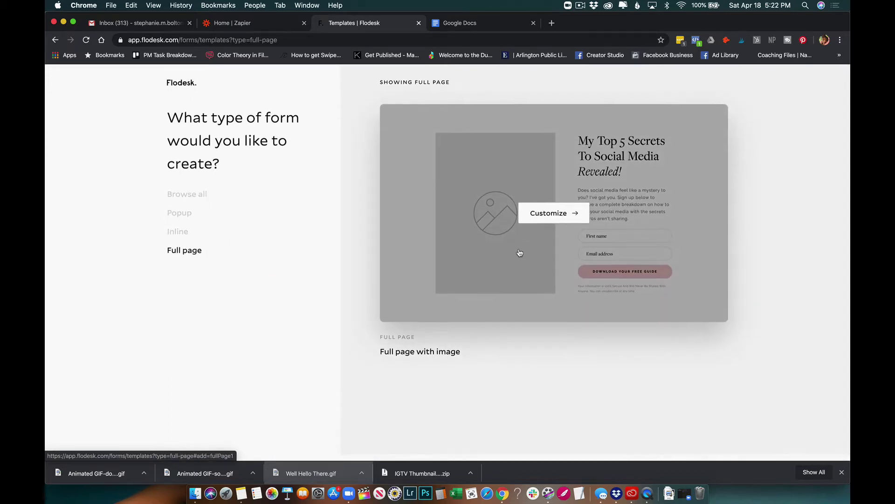
left_click(546, 218)
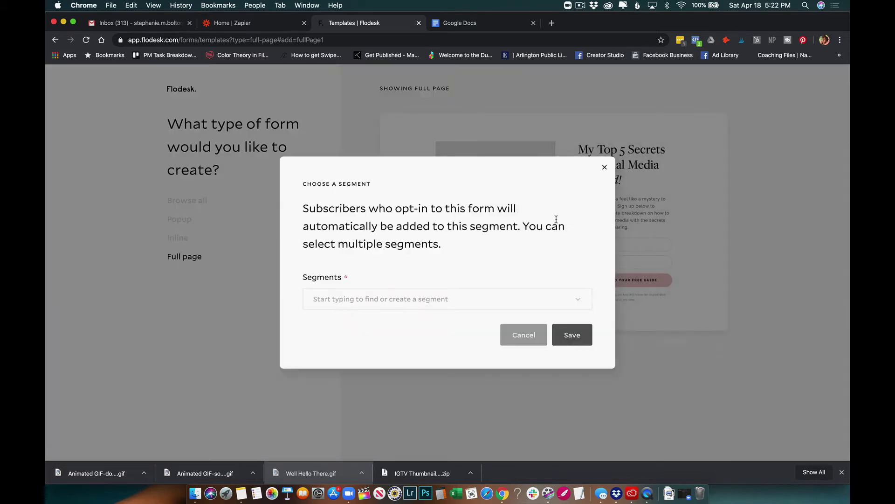
left_click(445, 302)
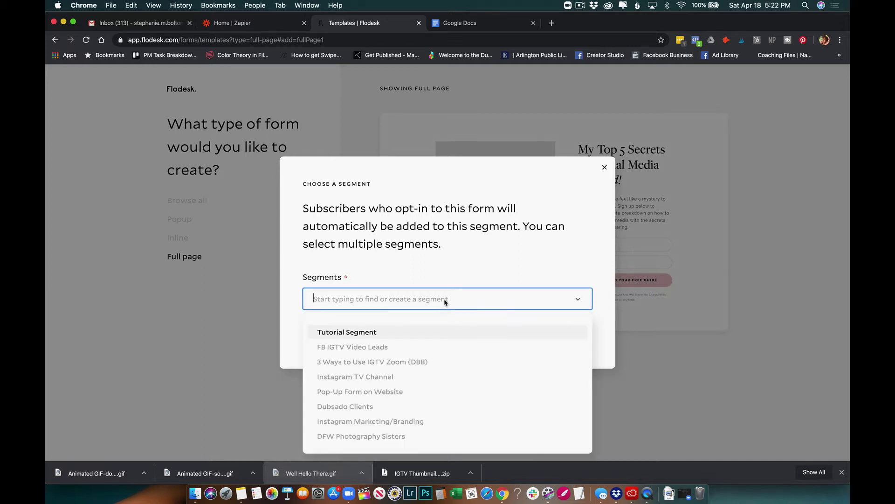
left_click(365, 333)
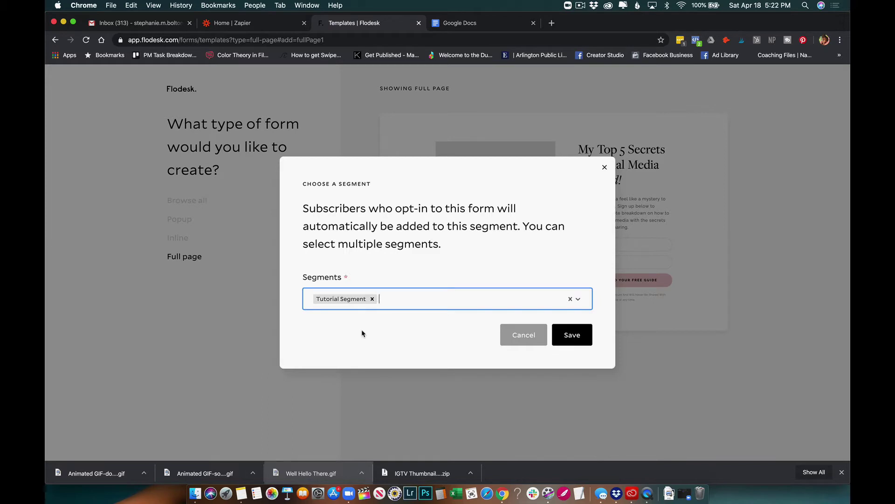
left_click(571, 337)
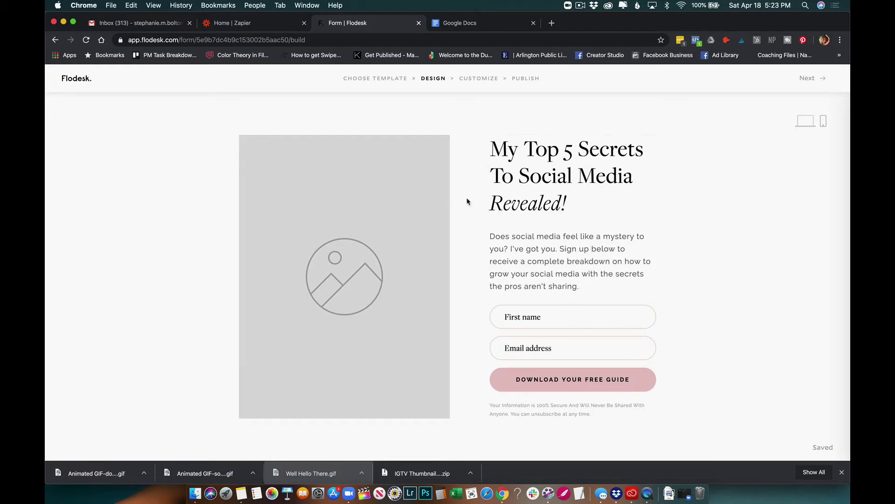
- Upload PHO0322-Edit-Edit-2.jpg from the Desktop as the form's image
left_click(350, 228)
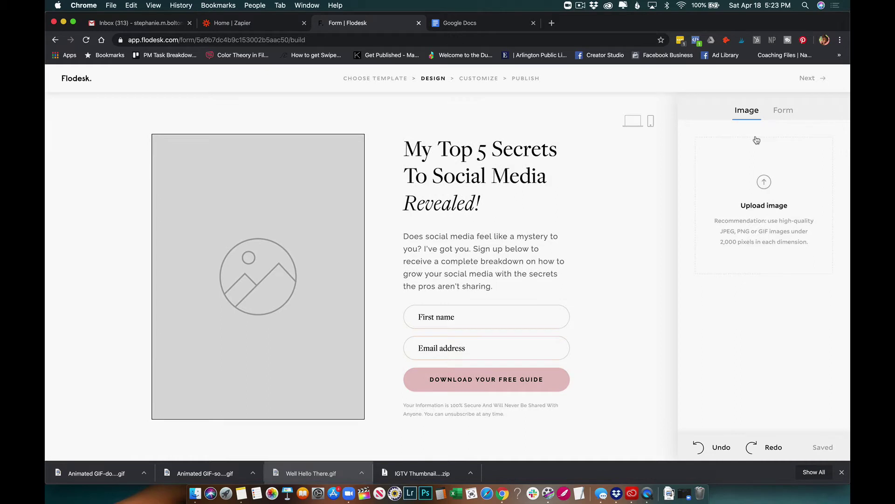
left_click(764, 186)
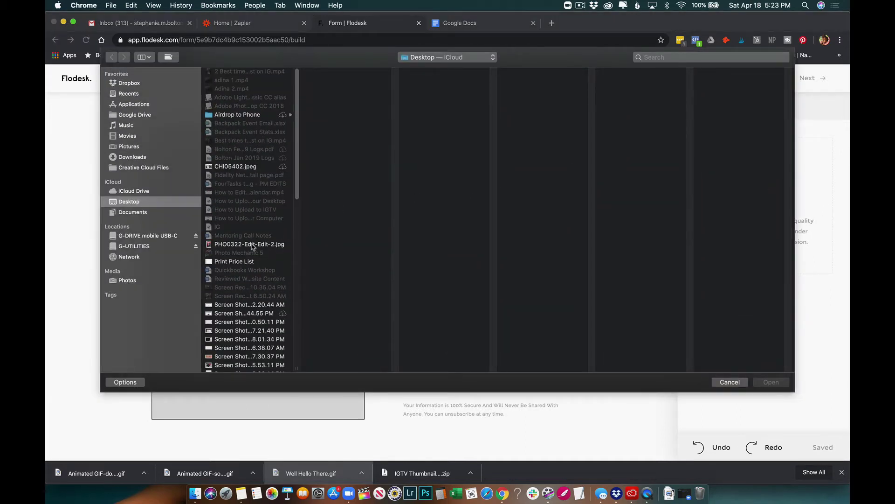
left_click(252, 245)
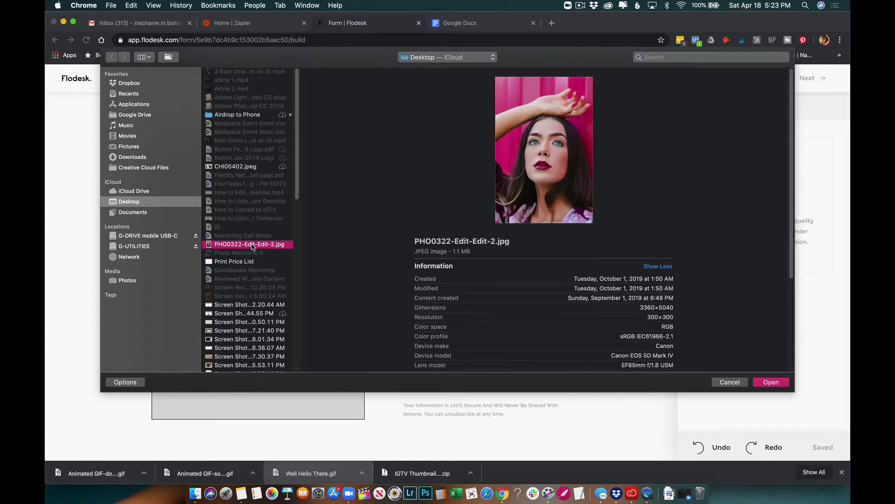
left_click(773, 384)
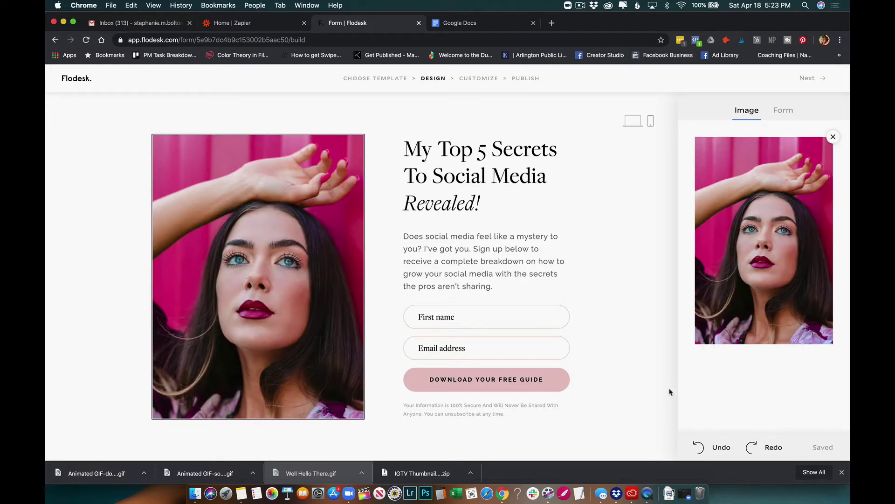
- Review the font options of the form's description and the button, font and form settings of the download button
left_click(548, 282)
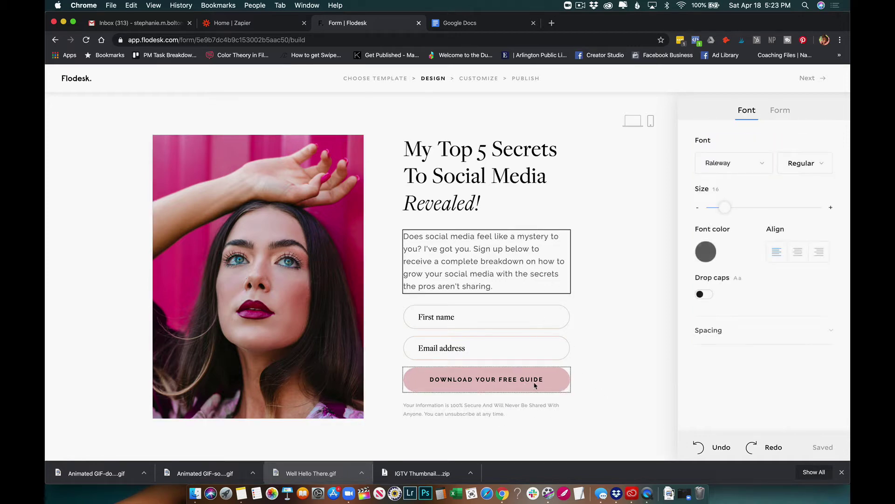
left_click(513, 381)
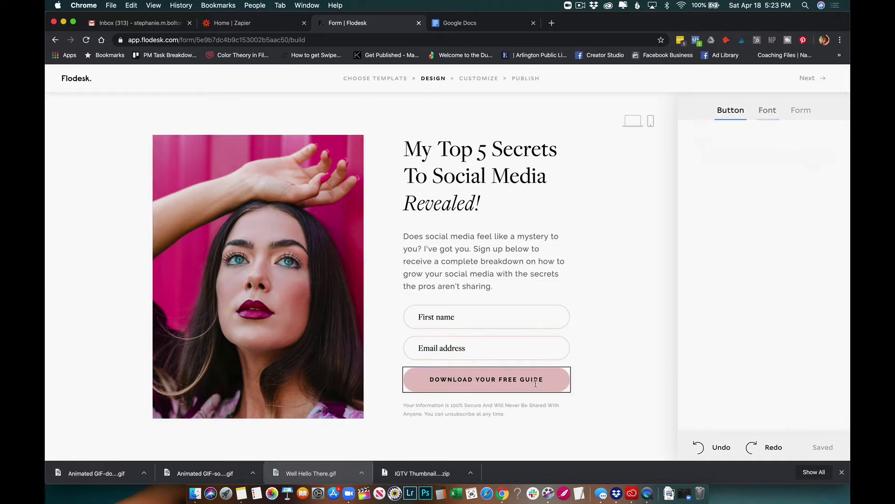
left_click(771, 113)
left_click(797, 114)
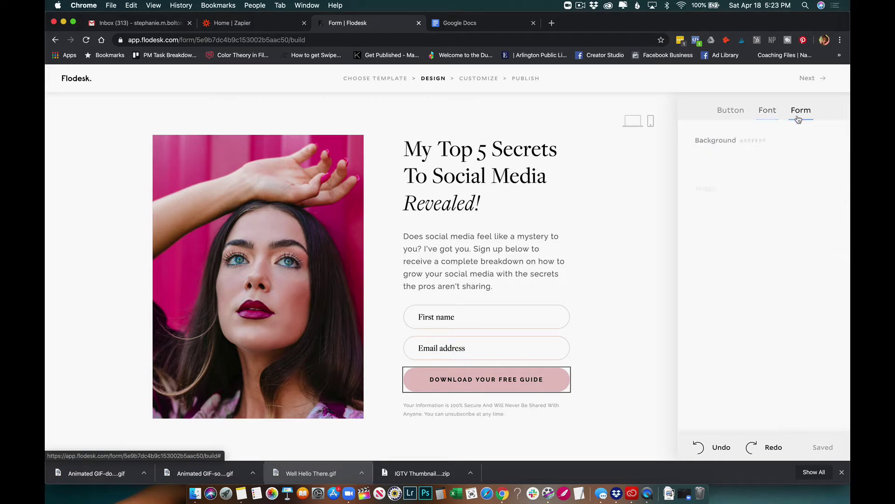
left_click(768, 111)
left_click(738, 110)
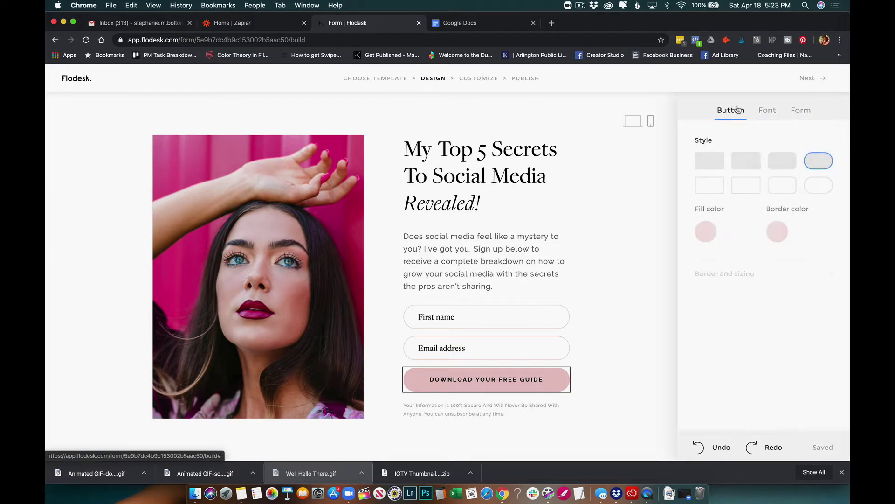
- Publish the form with opt-in notifications and a success message after submission, and copy its URL
left_click(808, 78)
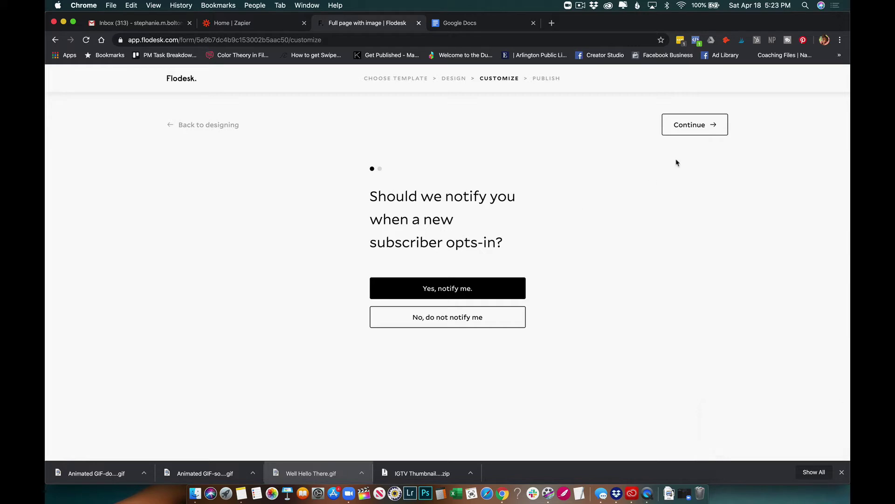
left_click(701, 127)
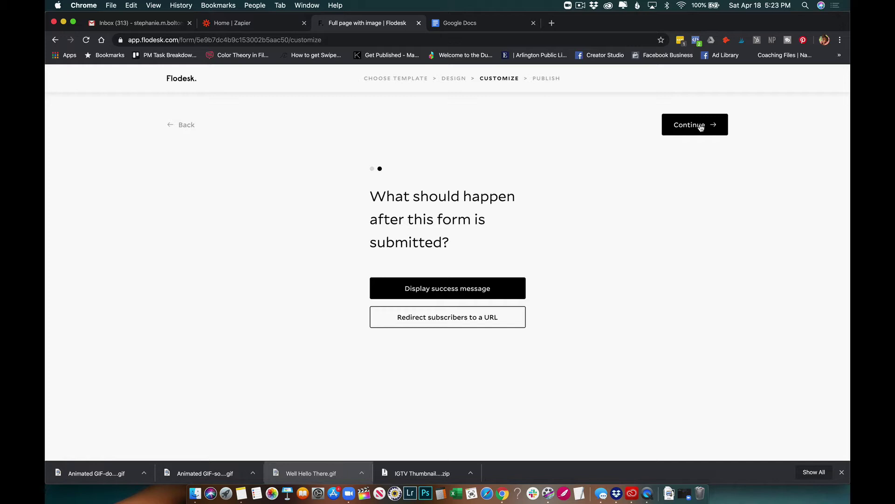
left_click(701, 128)
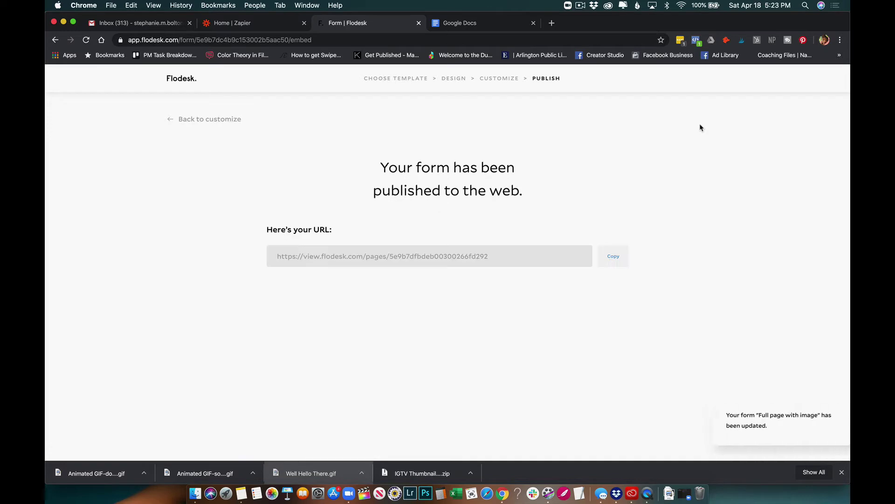
left_click(616, 260)
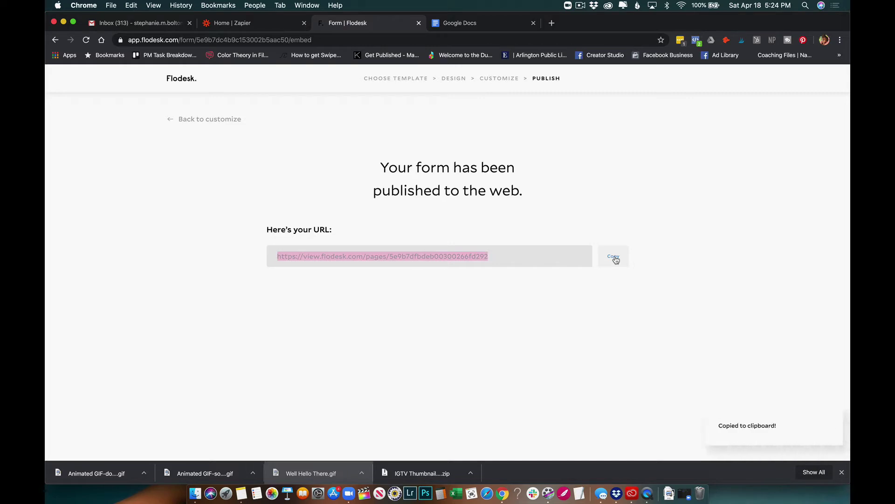
- Open the copied form URL in a new browser tab to view the published page
left_click(552, 24)
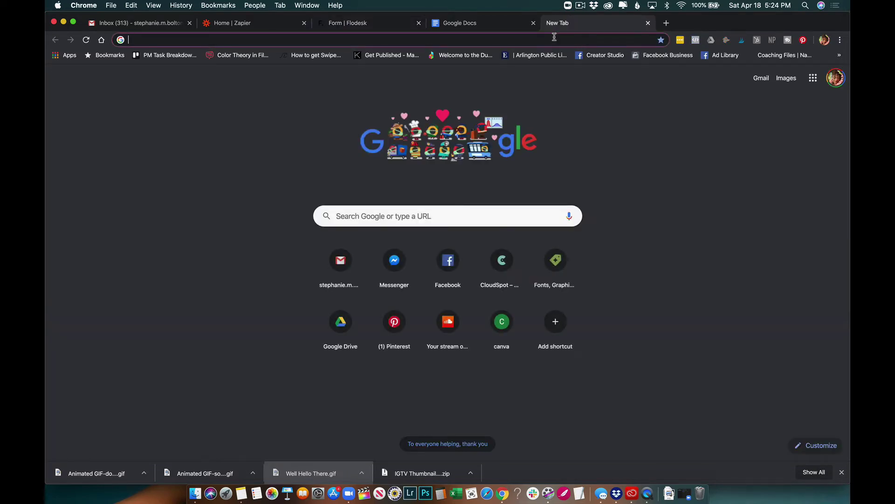
left_click(498, 27)
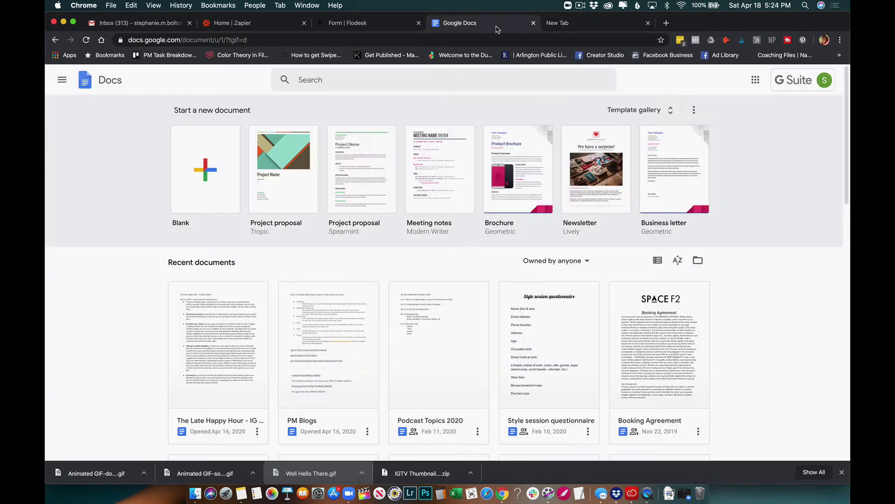
left_click(574, 28)
key("super+v")
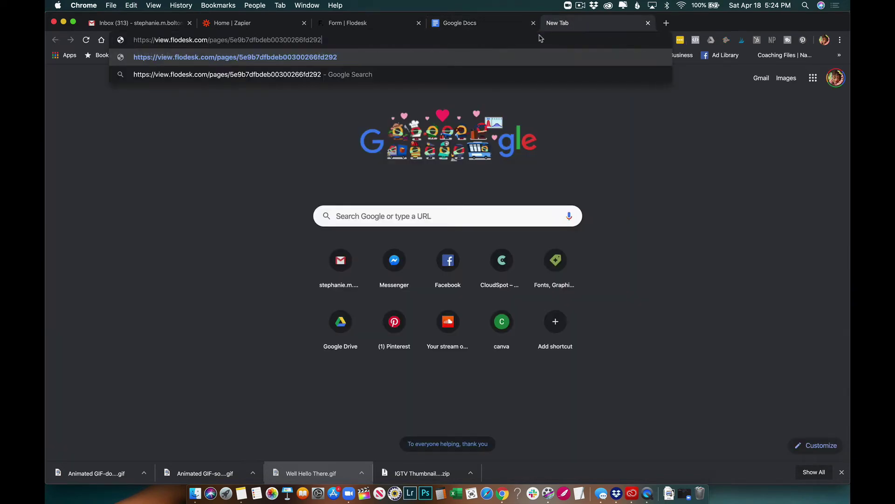
key("Return")
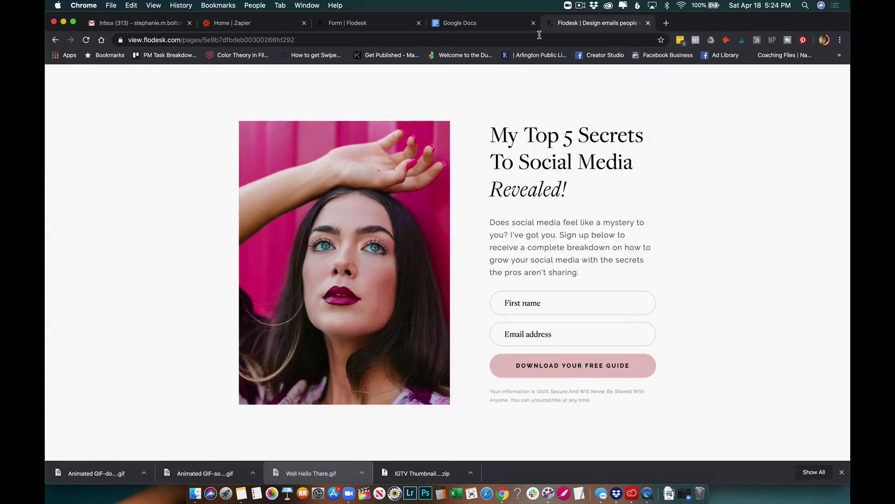
- Leave the published form and go to the list of emails in Flodesk
left_click(371, 26)
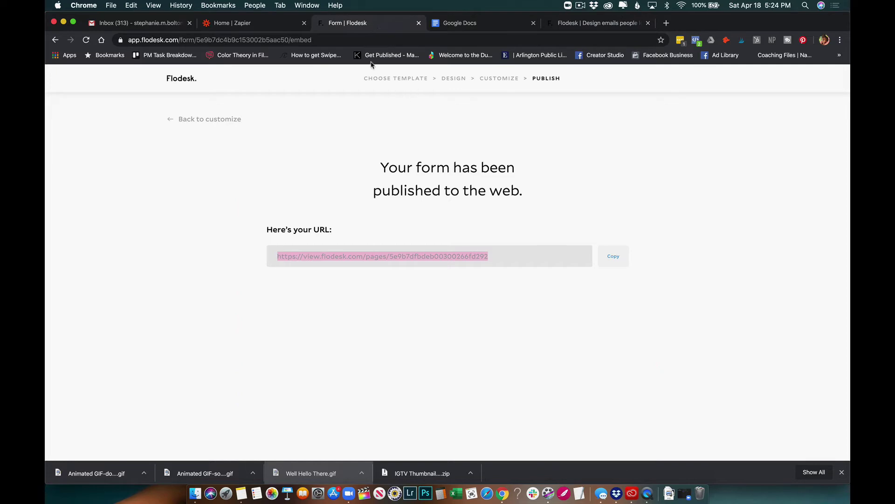
left_click(189, 80)
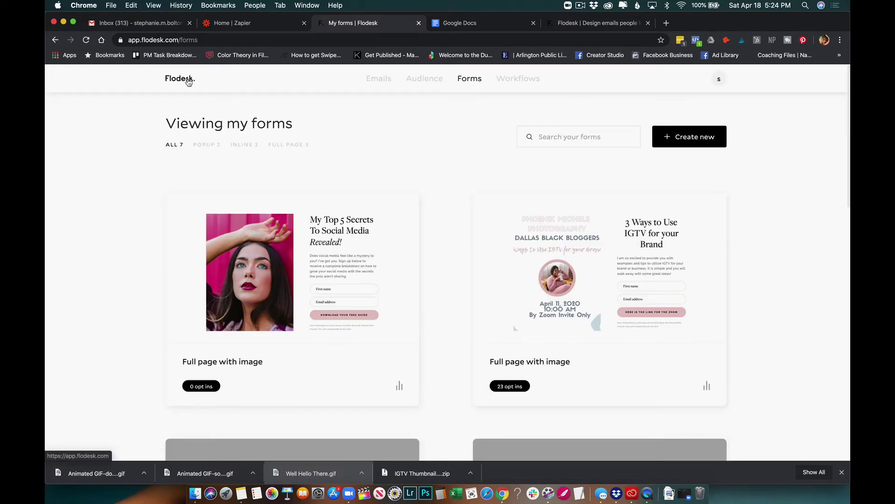
left_click(379, 79)
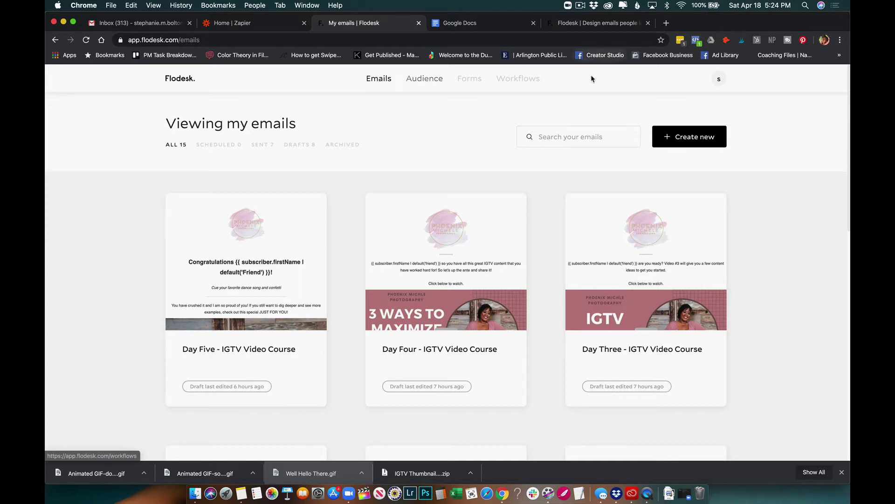
- Create a new email from scratch named "Tutorial Segment Zoom Email"
left_click(669, 142)
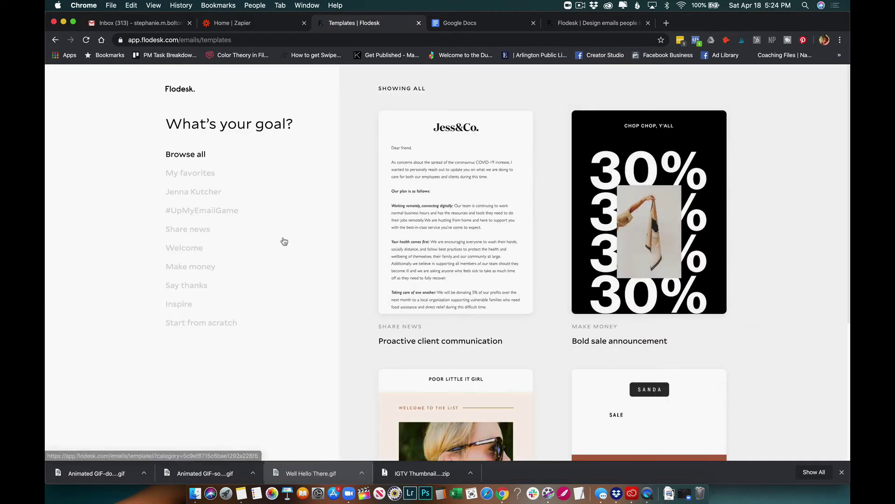
left_click(214, 326)
left_click(395, 261)
type("Tutor")
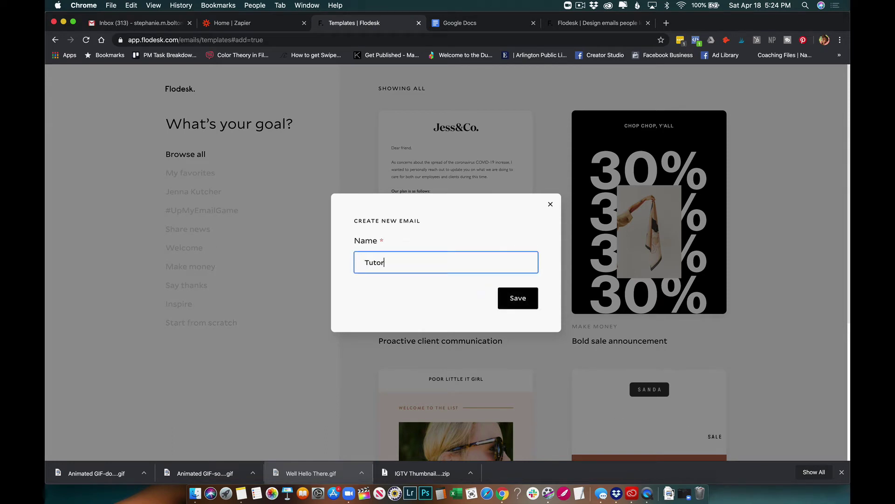
type("ial Se")
type("gment Zoom Email")
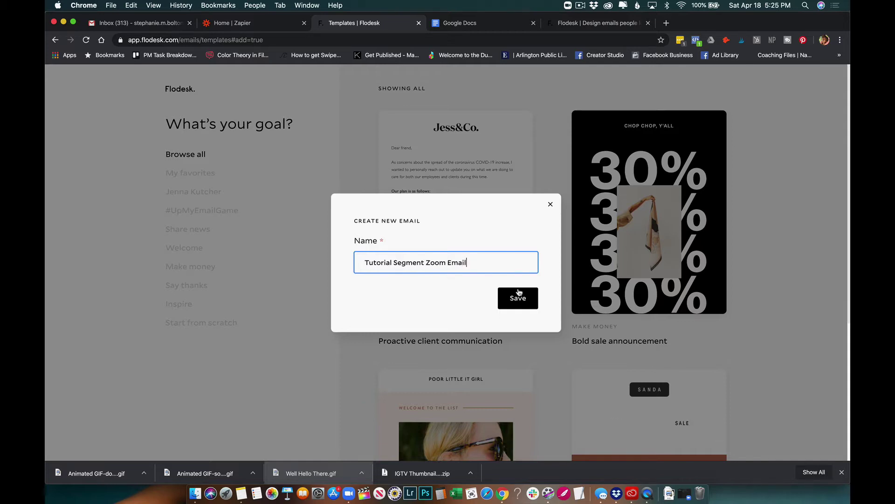
left_click(518, 297)
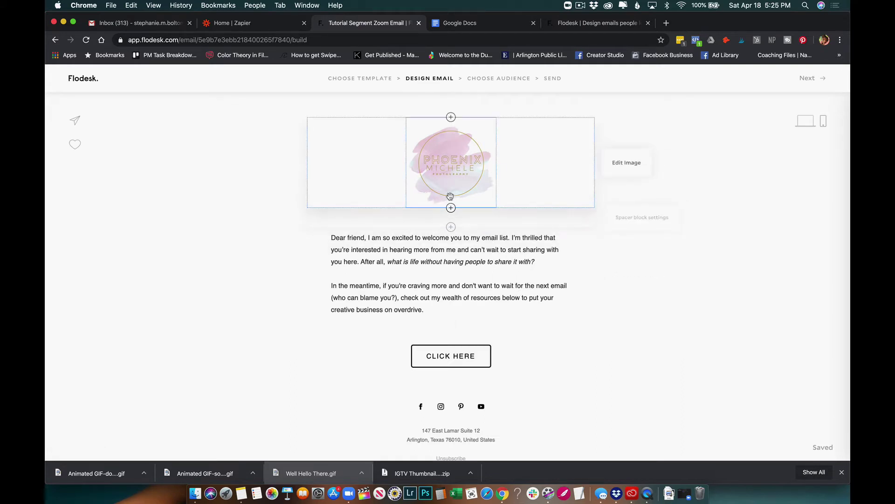
- Add an image block below the email's logo and upload Rihanna Hair Flip.gif from Downloads into it
left_click(451, 208)
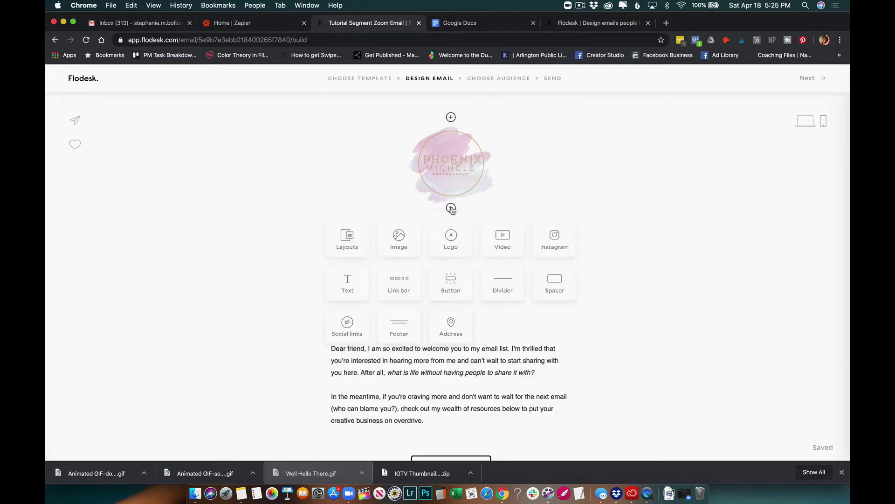
left_click(410, 239)
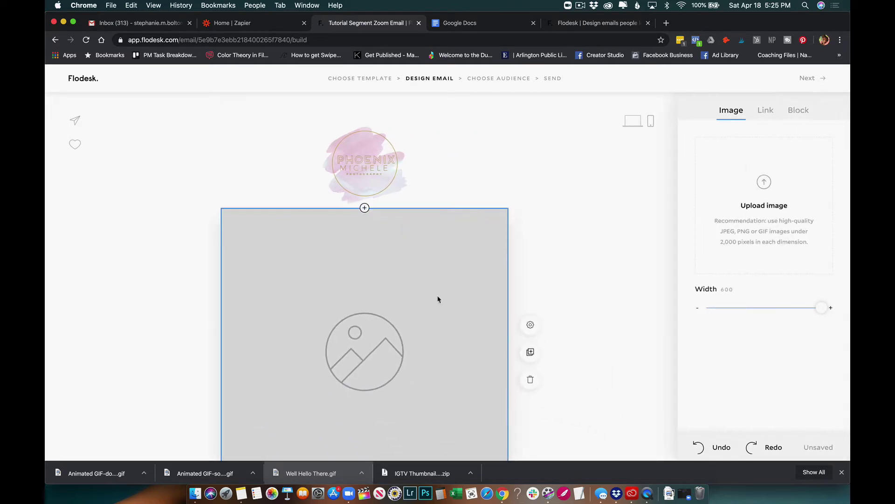
left_click(765, 183)
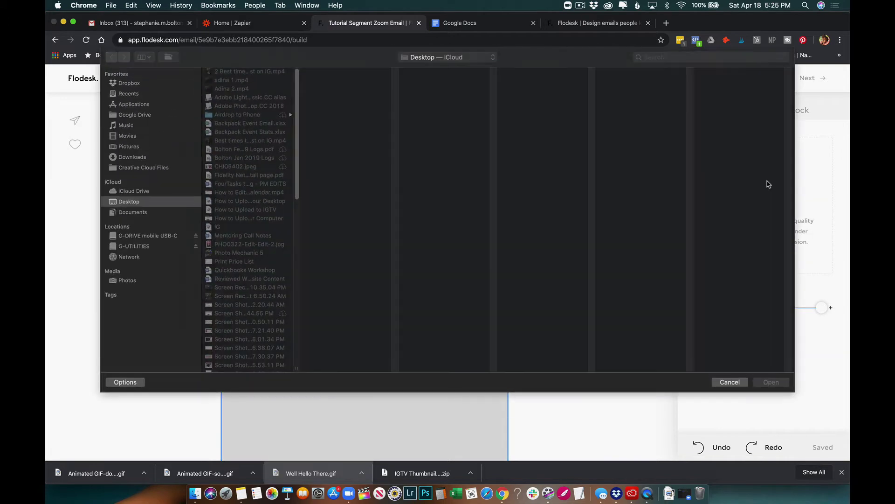
scroll(256, 265, "down", 1)
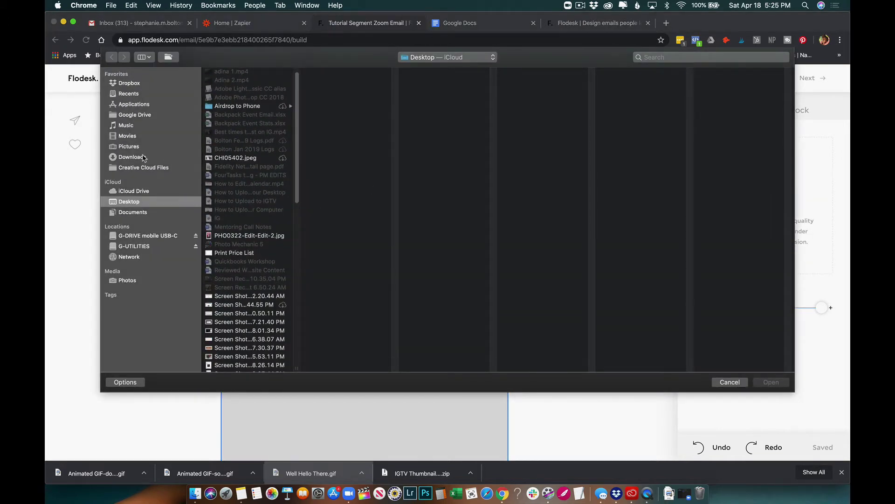
left_click(143, 158)
scroll(236, 208, "down", 3)
scroll(235, 208, "down", 15)
scroll(236, 207, "down", 15)
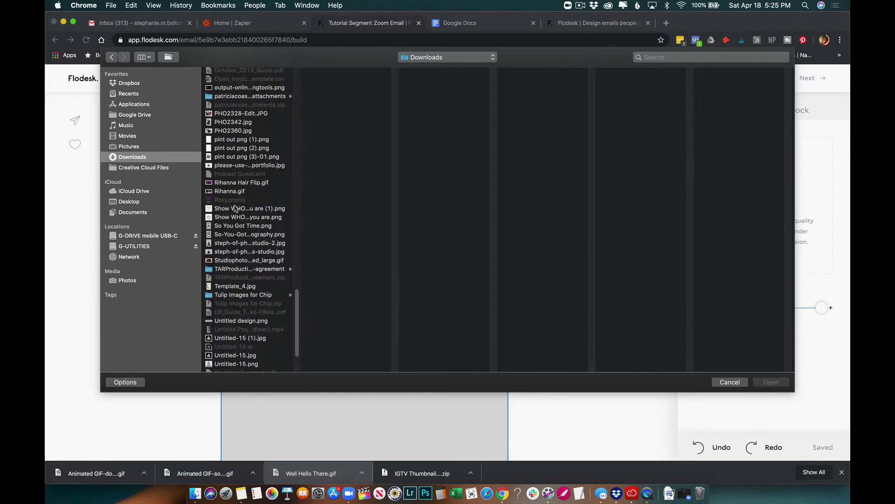
scroll(236, 208, "up", 1)
left_click(233, 201)
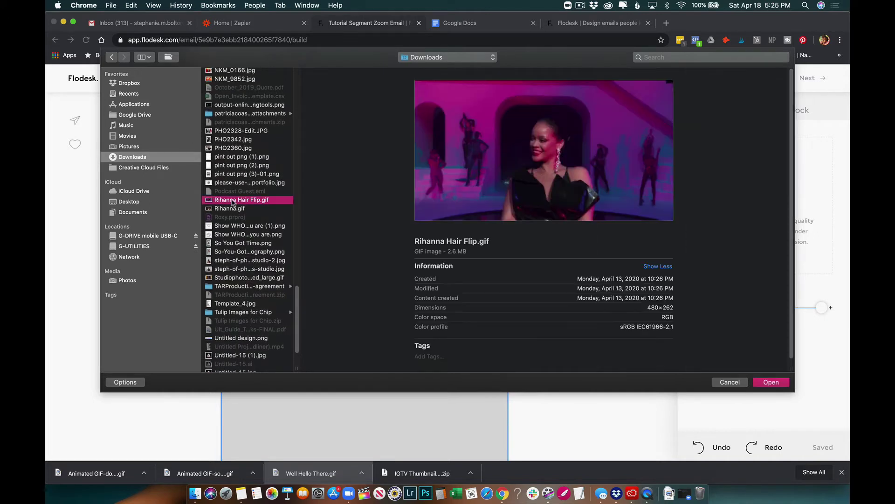
left_click(772, 382)
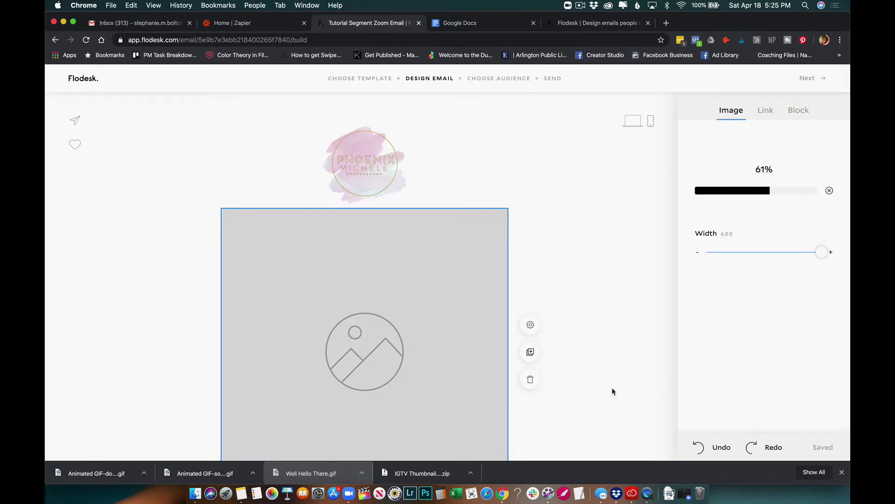
- Replace both placeholder paragraphs of the email's body text with "Hi"
scroll(613, 392, "down", 3)
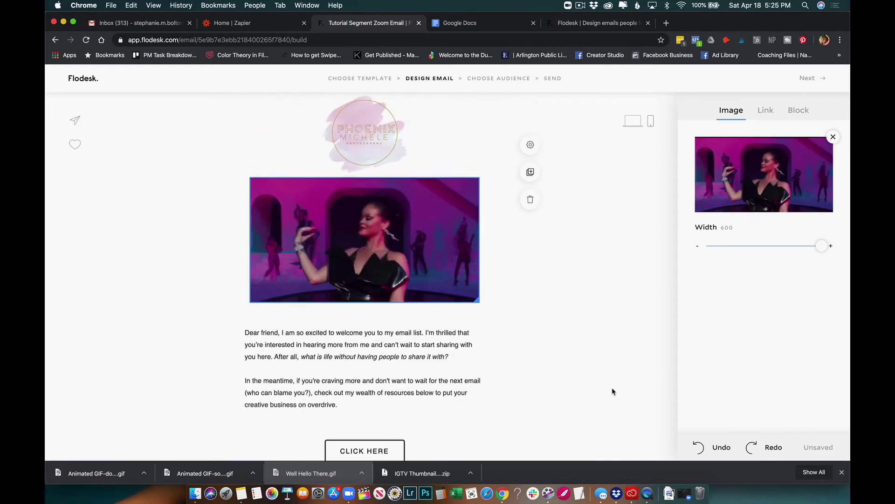
scroll(613, 391, "down", 2)
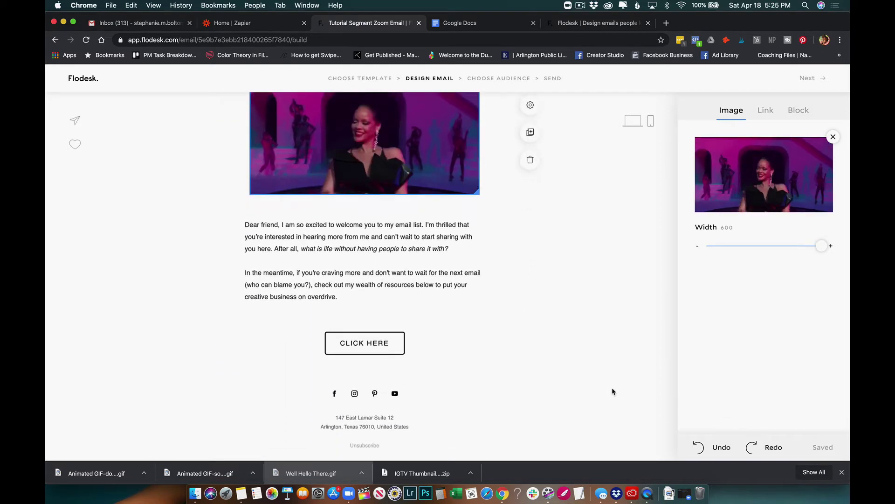
scroll(613, 391, "up", 2)
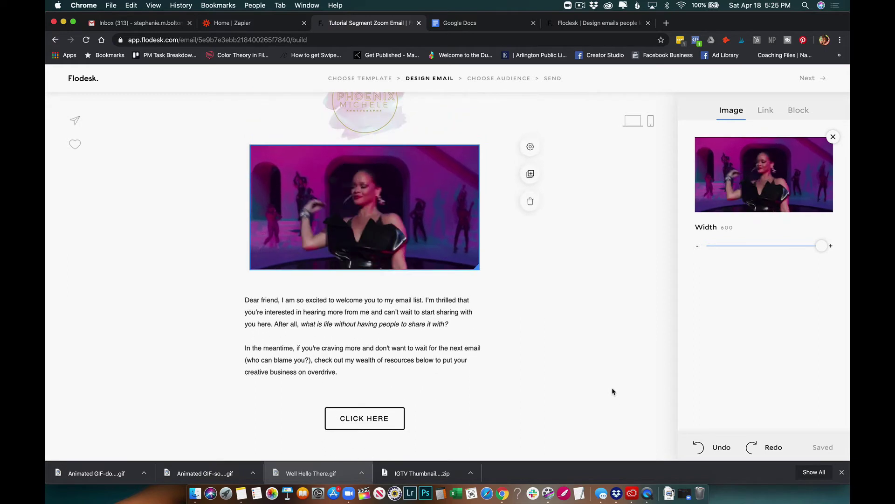
triple_click(444, 348)
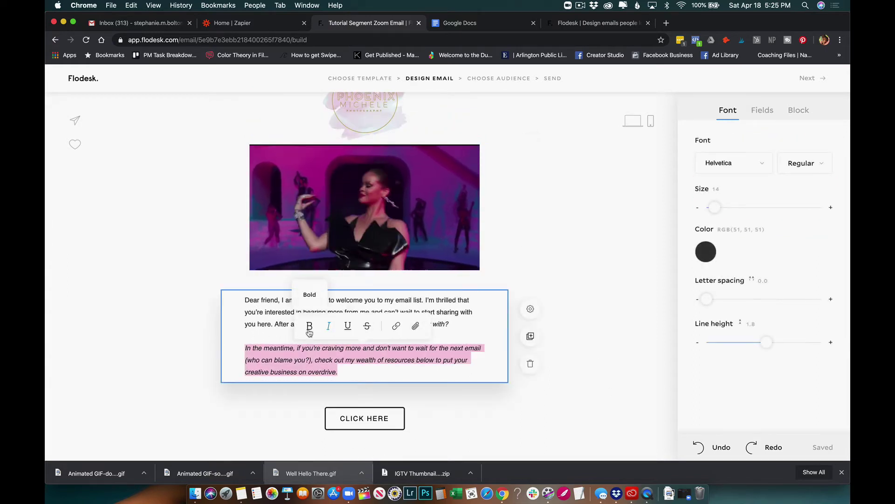
left_click_drag(245, 299, 418, 383)
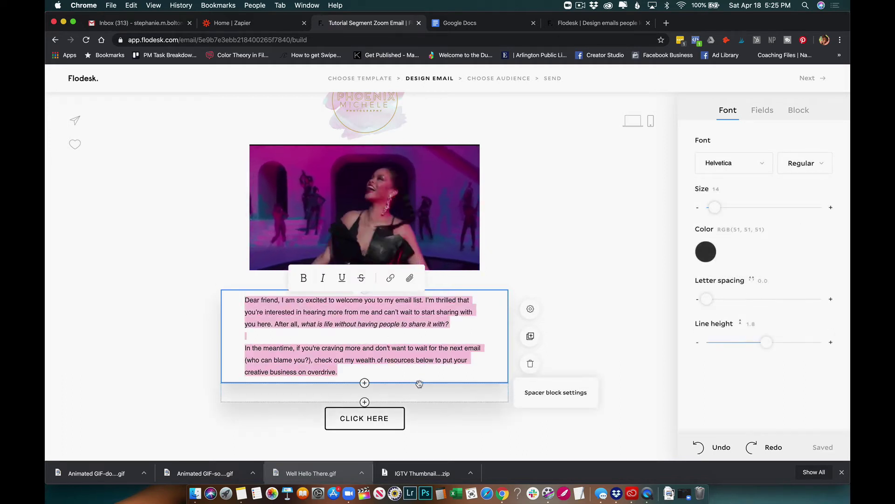
type("Hi")
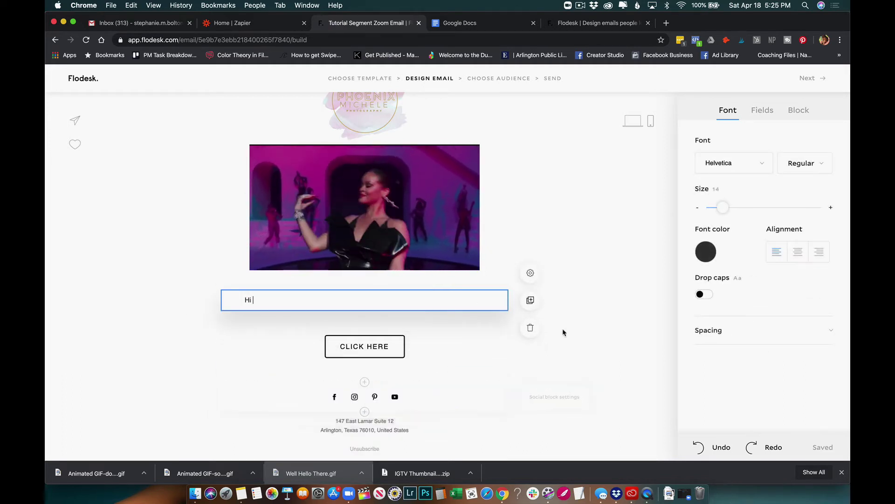
- Insert the subscriber's first name field after "Hi" with the fallback value "friend"
left_click(773, 111)
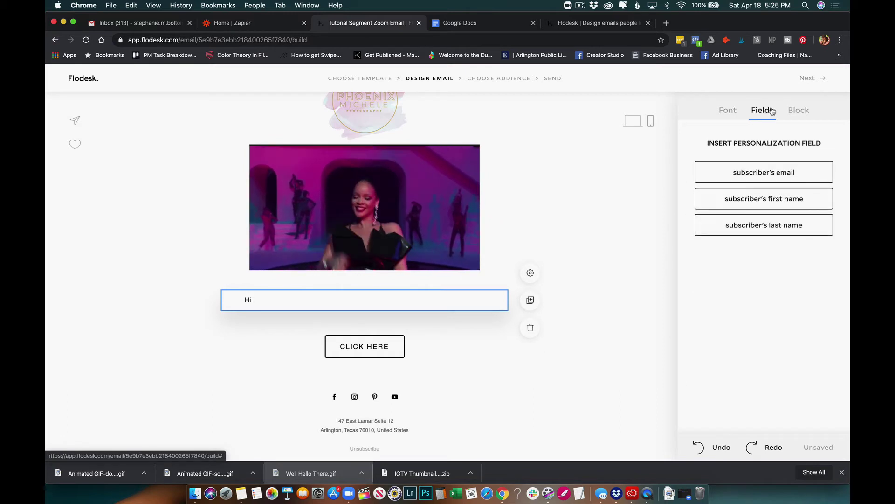
left_click(769, 197)
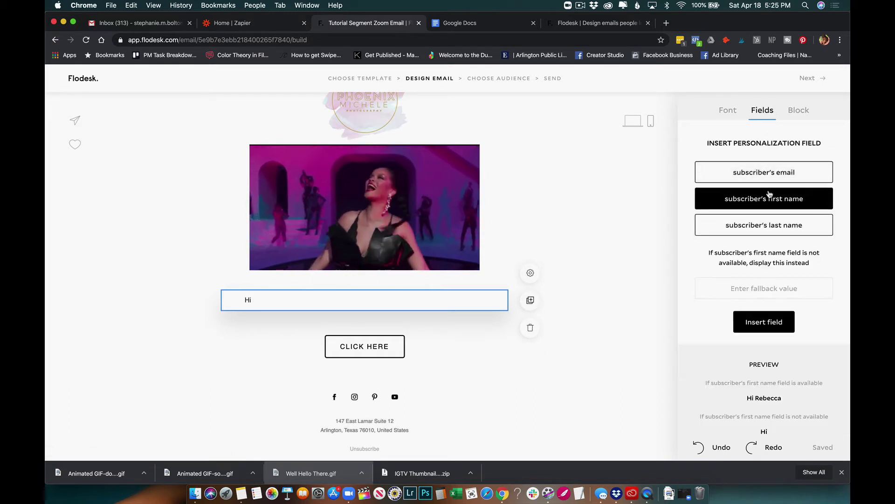
left_click(748, 287)
type("f")
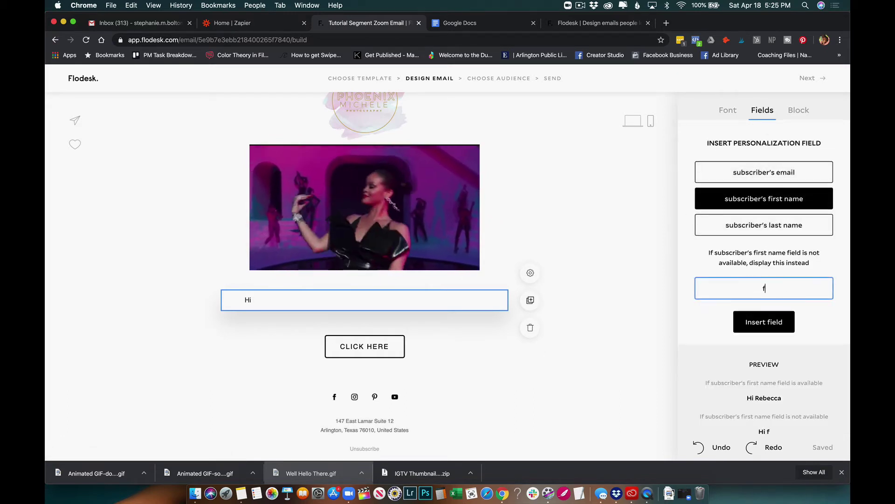
type("riend")
left_click(776, 322)
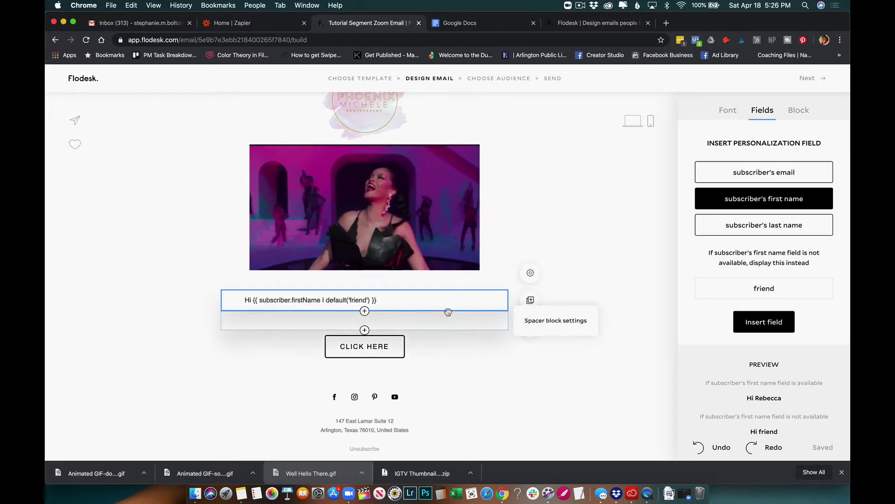
- Continue the greeting with "thanks for signing for my workshop!" and add the line "I'm looking forward to hanging with you!"
left_click(438, 300)
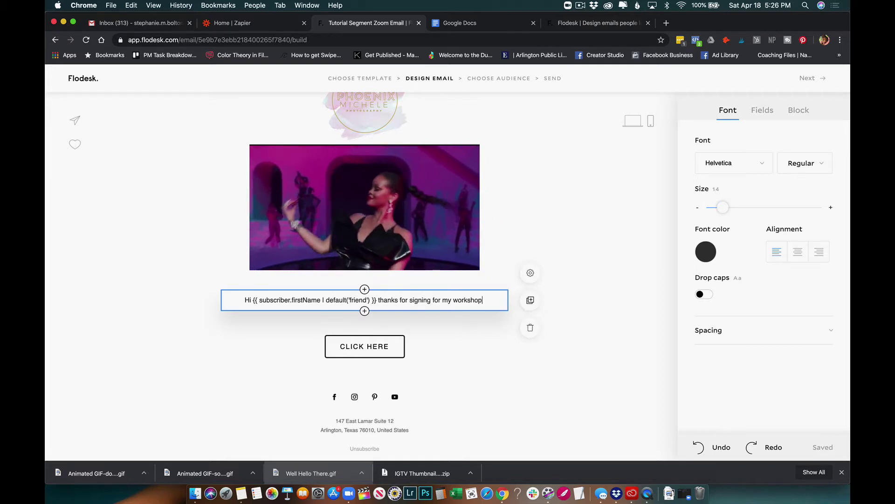
type("!")
key("Return")
type("I'")
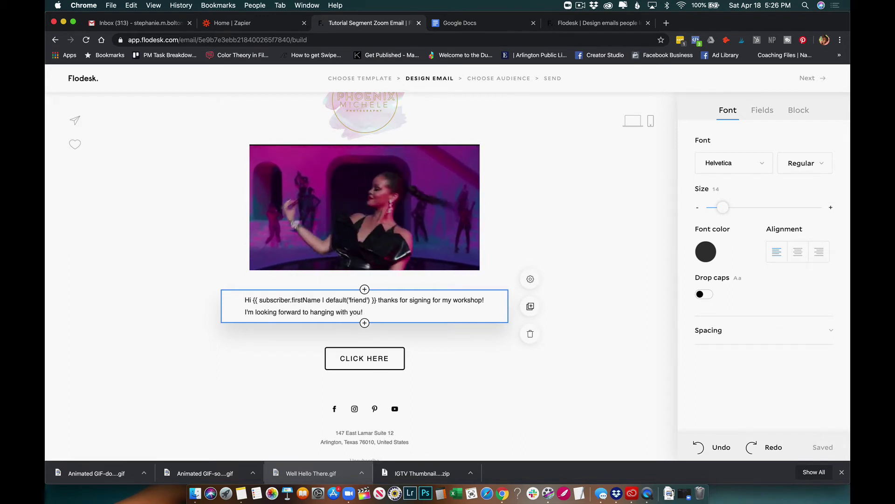
- Add a separate paragraph reading "Here are the details for the zoom call tomorrow!" followed by a blank line
key("Return")
key("Return")
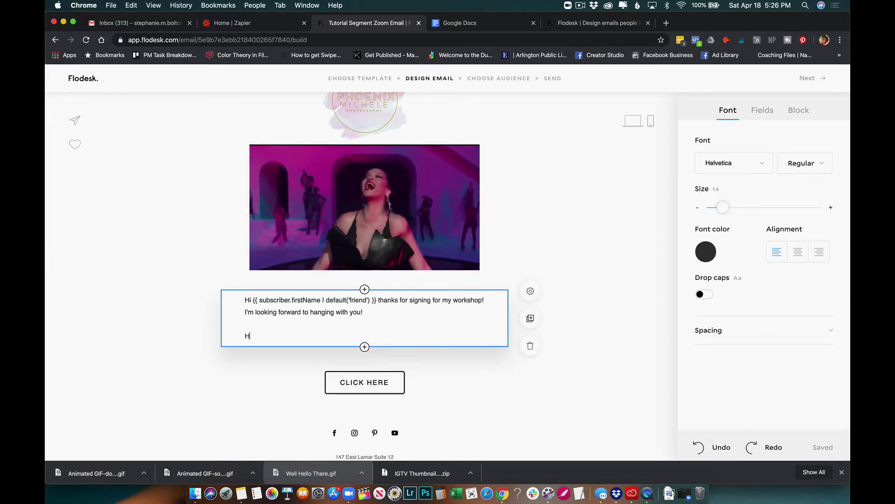
type("Here are he details for the zoom")
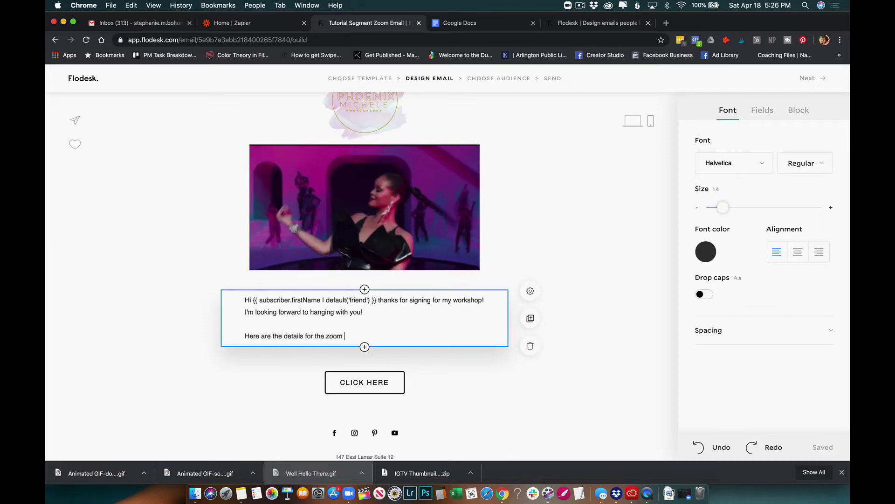
type("call tomorrow")
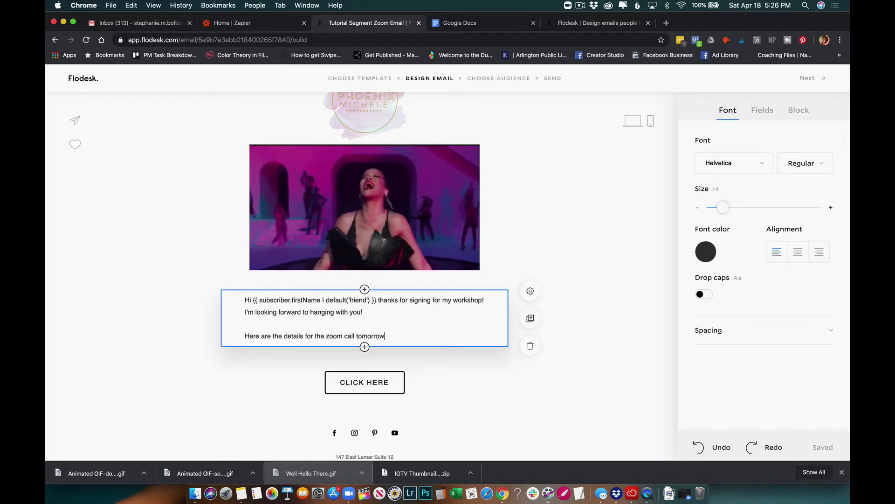
type("!")
key("Return")
key("Return")
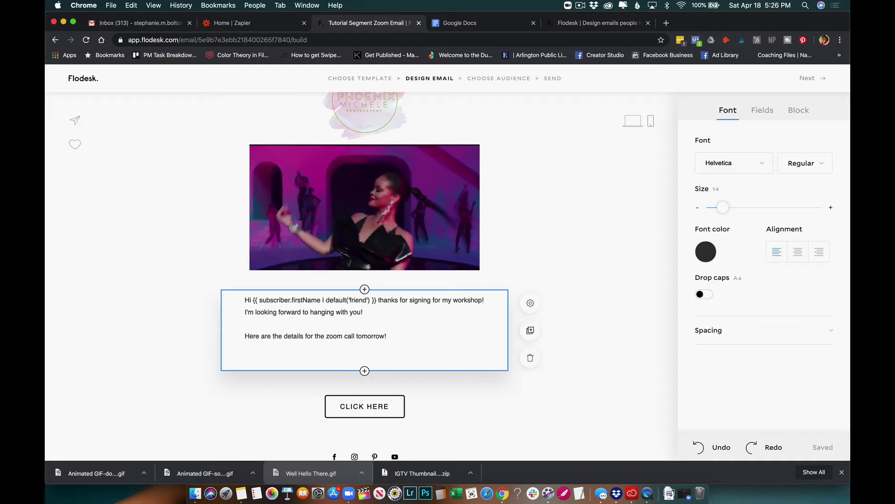
- Copy the personal meeting invitation from the Zoom app and paste it below the call details line in the Flodesk email
left_click(350, 494)
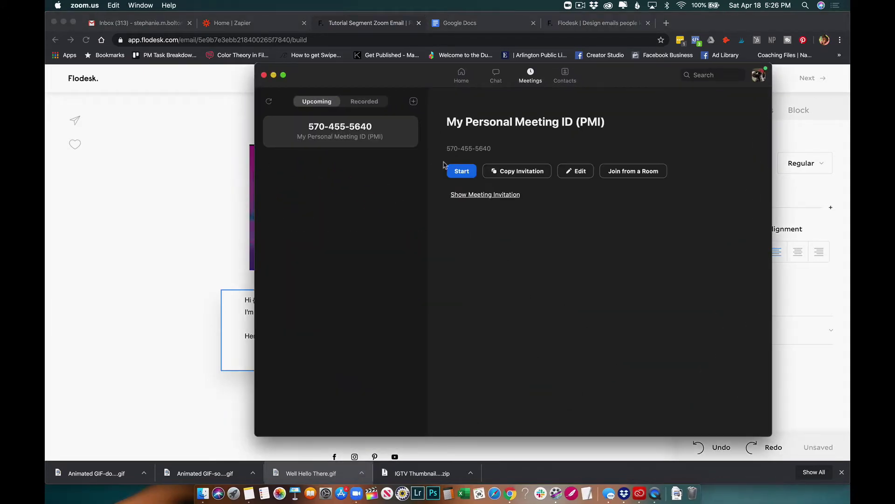
left_click(538, 172)
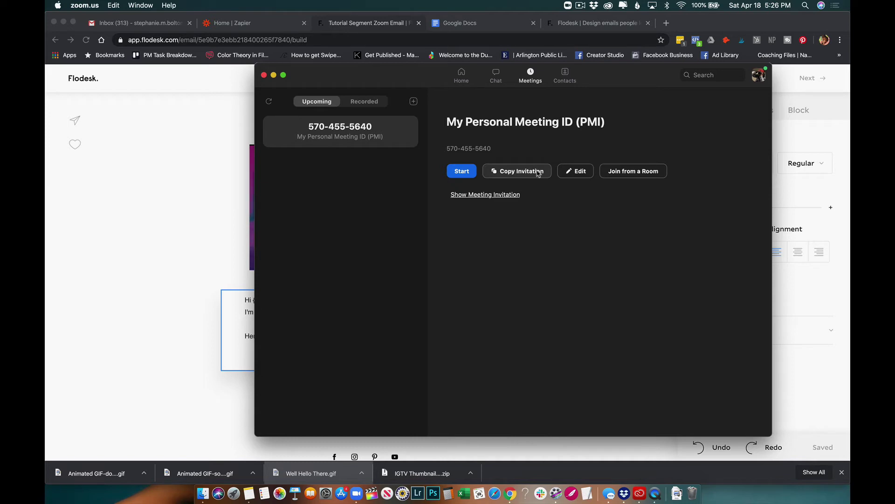
left_click(274, 76)
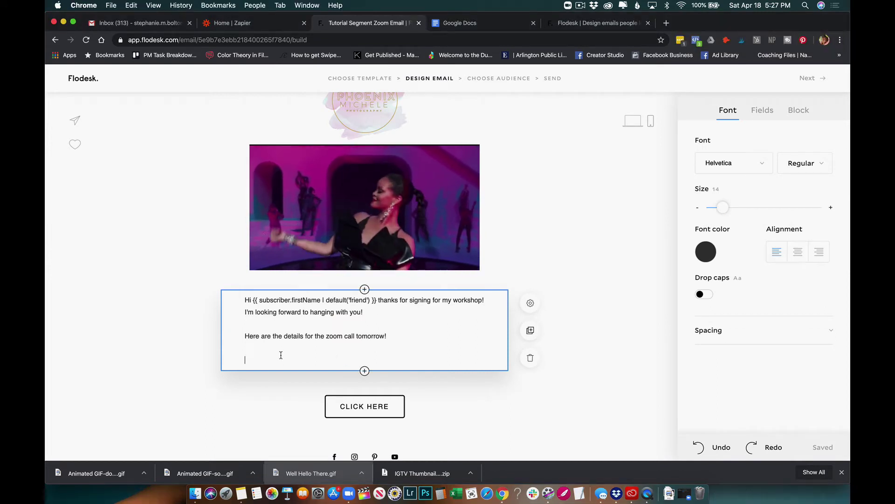
key("super+v")
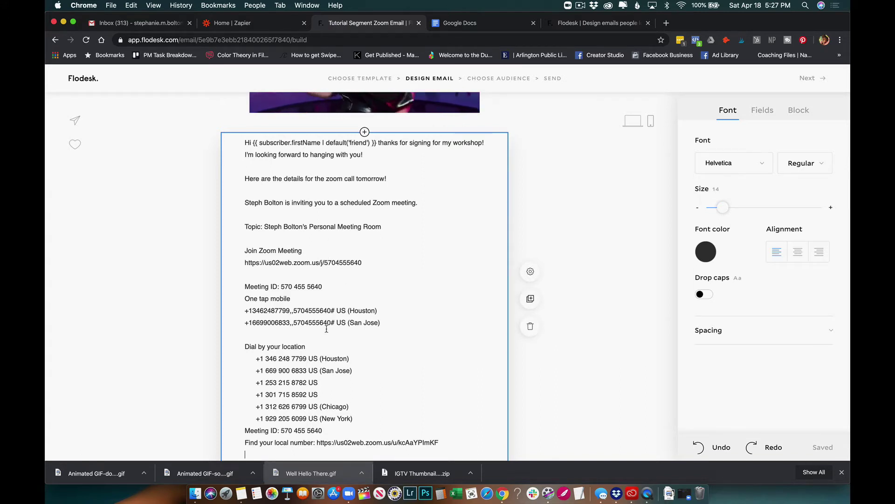
scroll(327, 329, "down", 3)
scroll(327, 329, "up", 3)
scroll(327, 329, "up", 1)
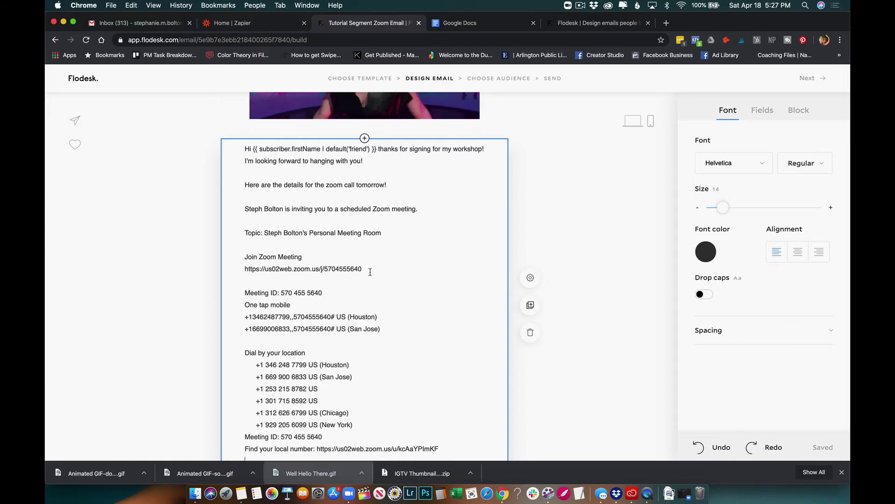
- Make the Zoom meeting link under "Join Zoom Meeting" bold and colour it blue (#2C63D2)
left_click_drag(367, 272, 243, 270)
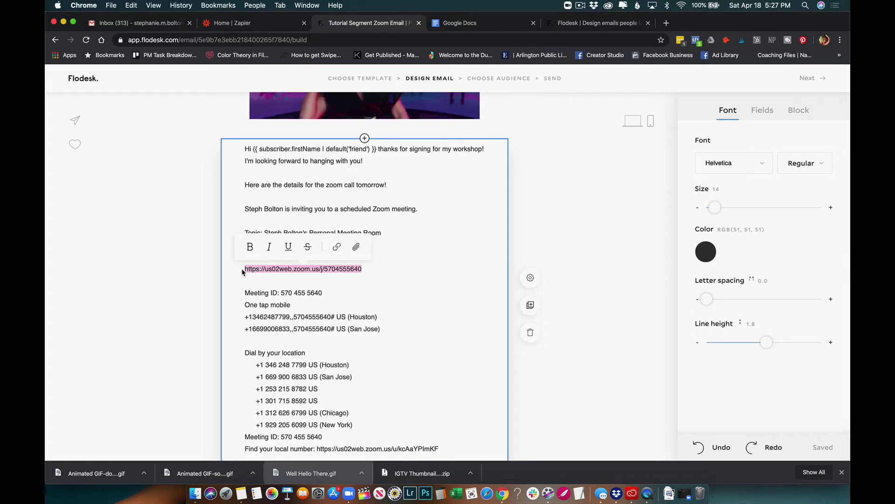
left_click(251, 247)
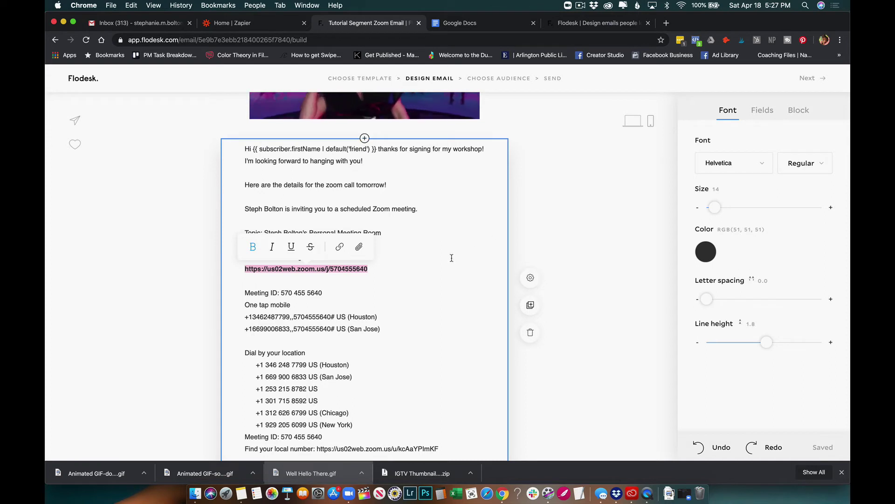
left_click(419, 285)
left_click_drag(367, 269, 244, 273)
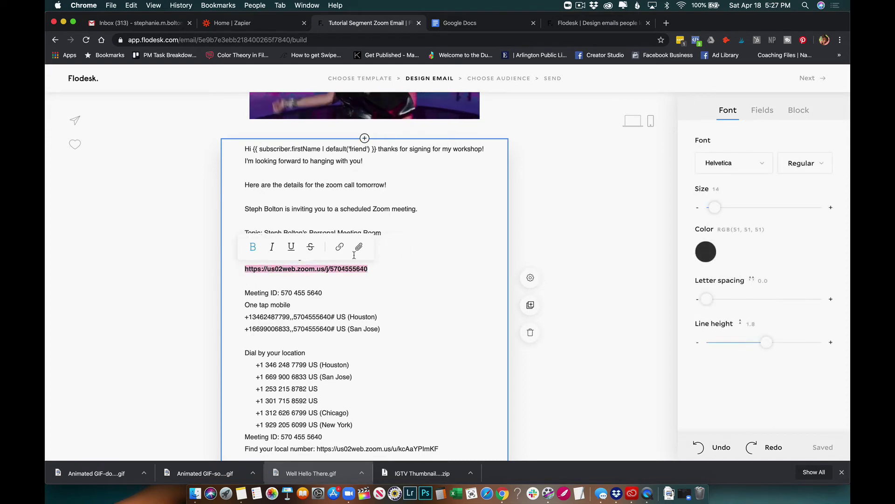
left_click(706, 252)
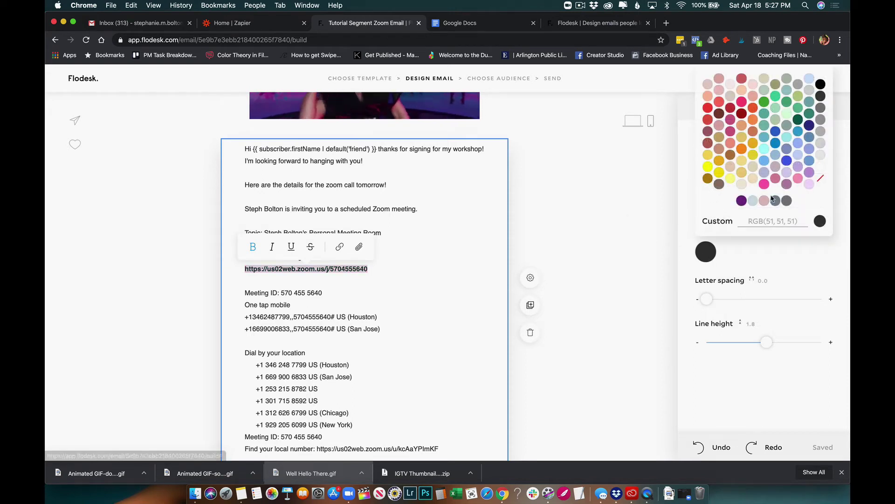
left_click(776, 131)
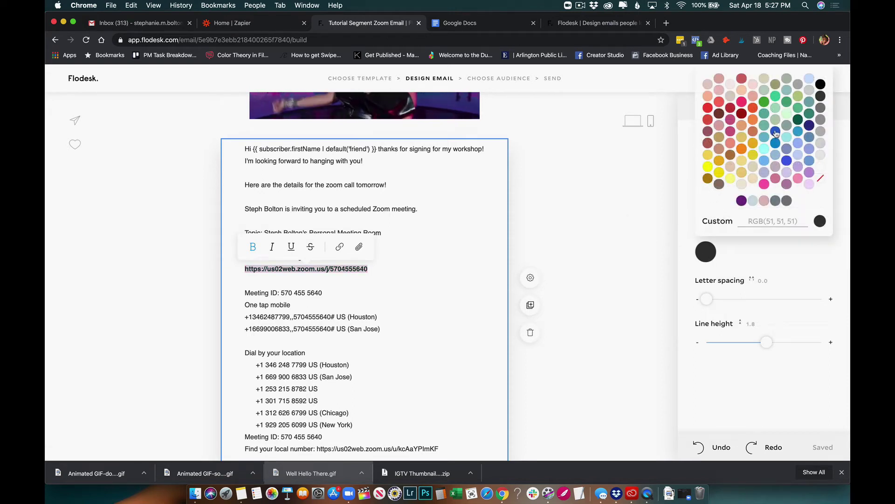
left_click(411, 297)
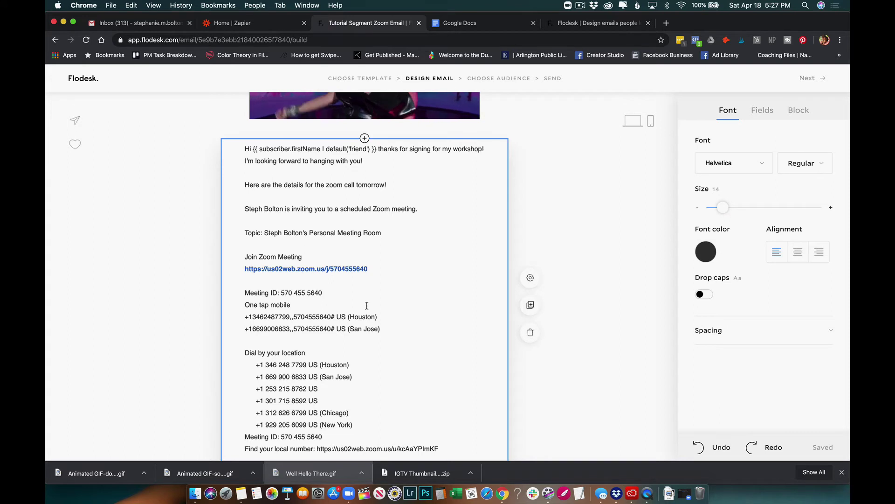
- Link the "CLICK HERE" button below the invitation text to the Zoom meeting's web address
scroll(366, 306, "down", 5)
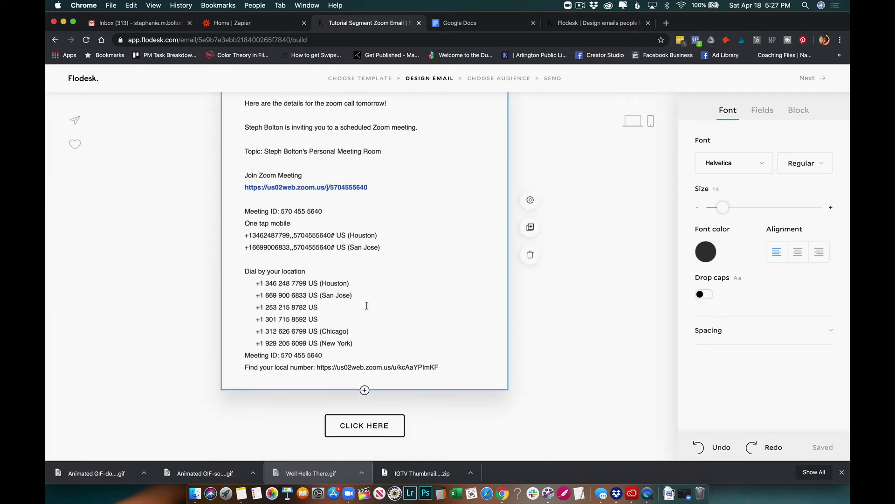
scroll(367, 306, "up", 6)
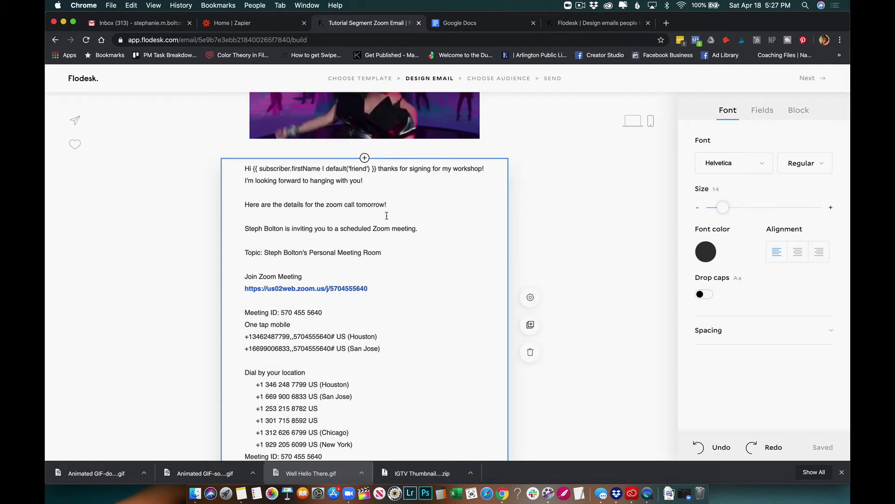
scroll(396, 235, "down", 8)
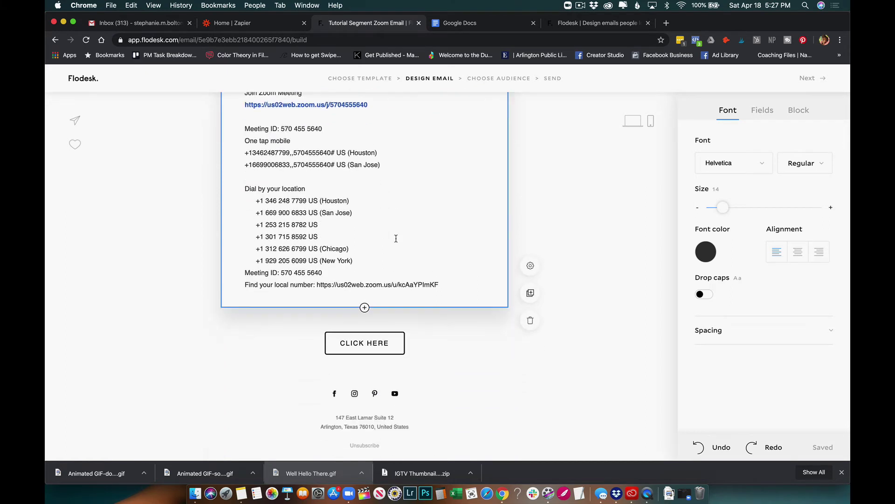
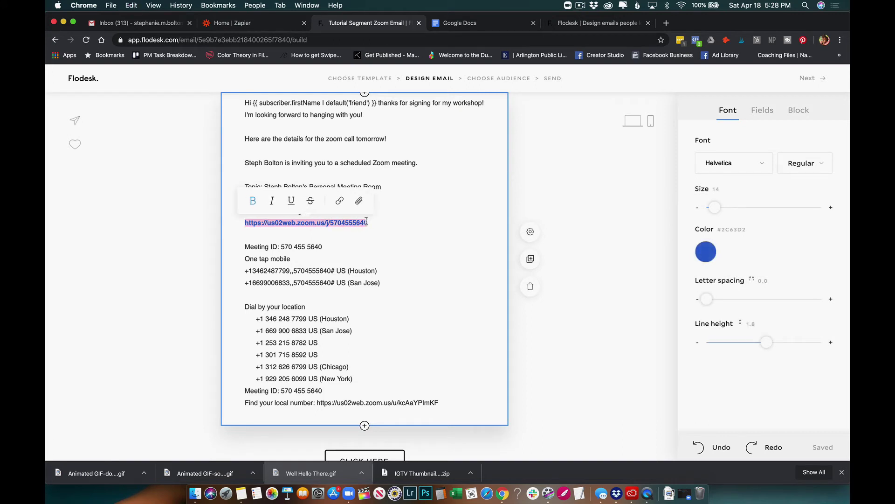
scroll(428, 303, "down", 3)
left_click(398, 346)
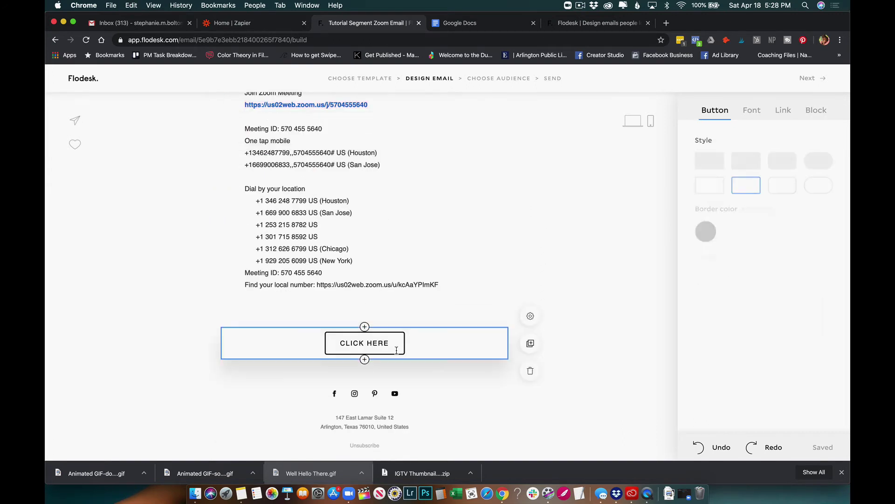
left_click(784, 110)
left_click(745, 221)
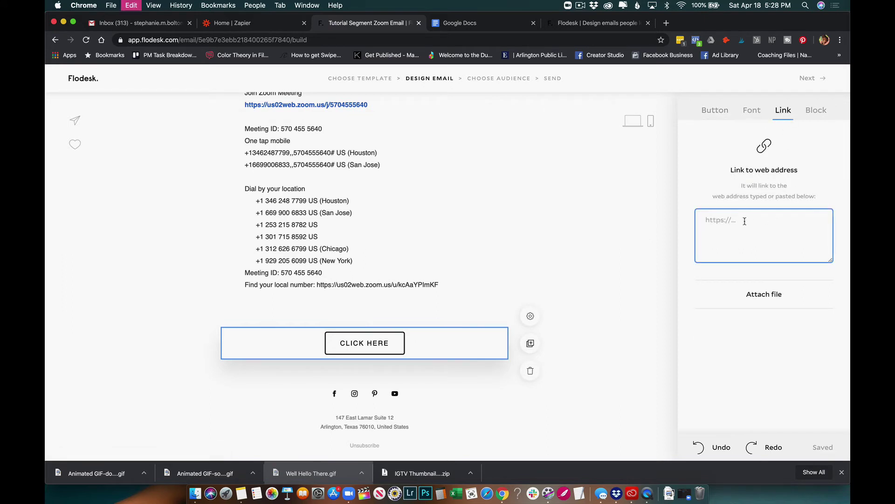
key("super+v")
- Restyle the "CLICK HERE" button as a filled shape with moderately rounded corners and set its fill to blue #2C63D2
left_click(748, 112)
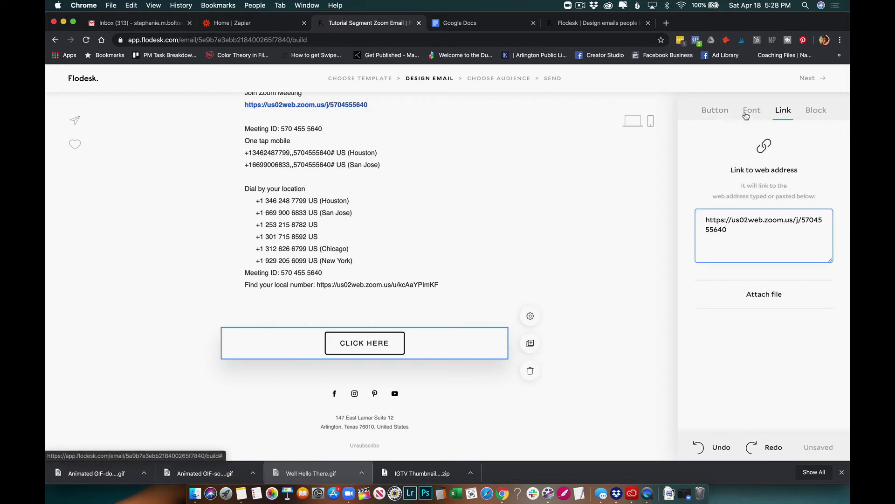
left_click(721, 112)
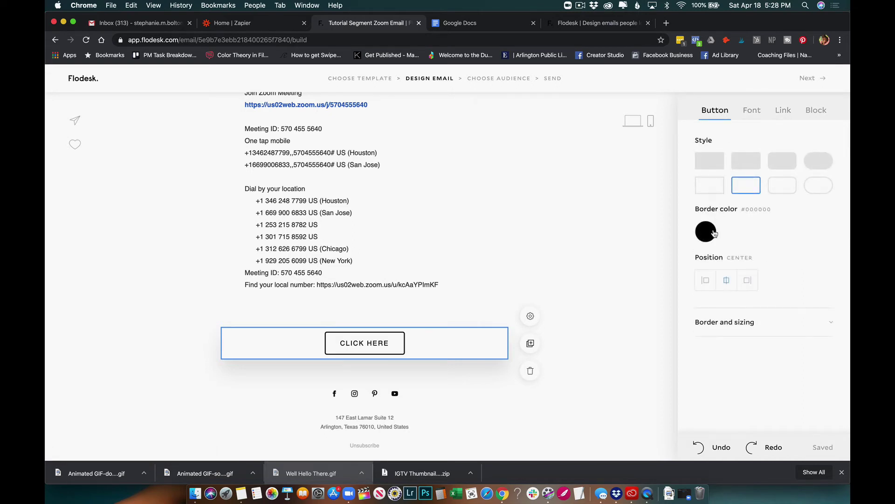
left_click(714, 234)
left_click(714, 233)
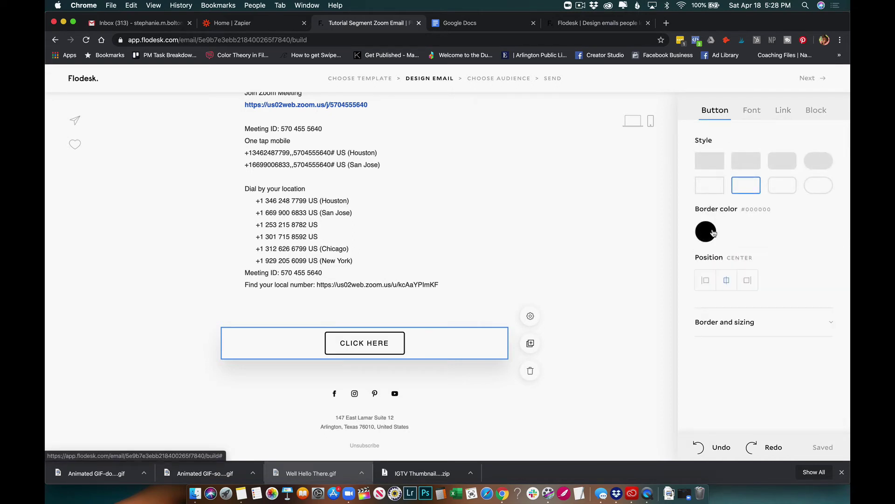
left_click(778, 164)
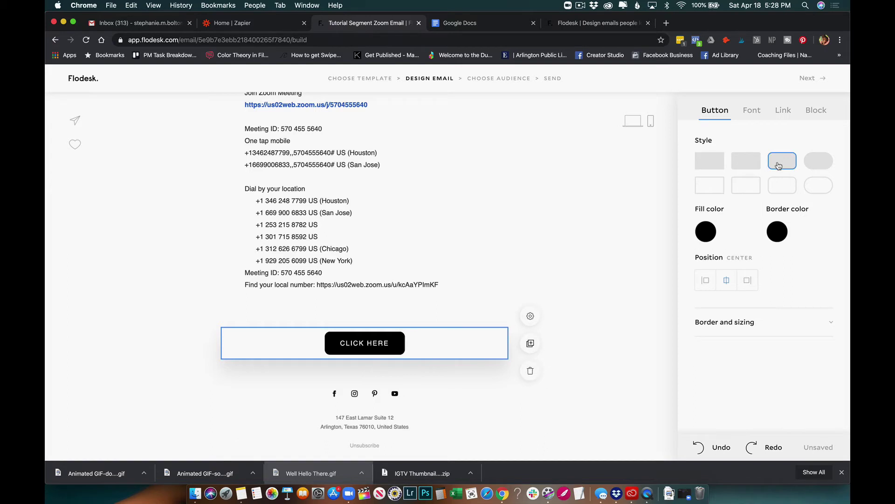
left_click(707, 230)
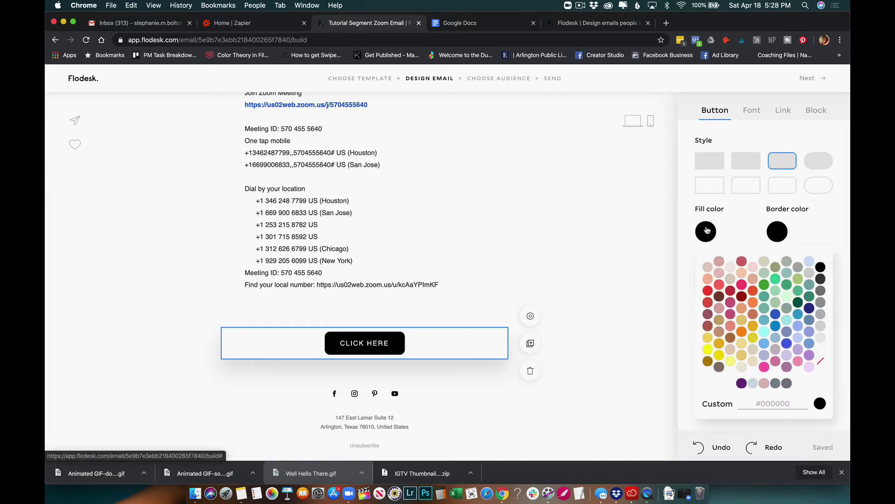
left_click(775, 314)
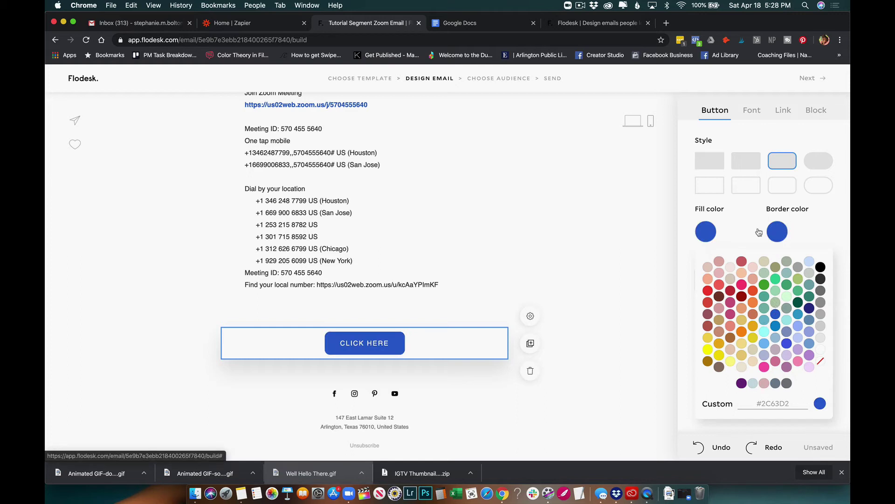
- Delete the empty spacer block between the invitation text and the "CLICK HERE" button
left_click(581, 317)
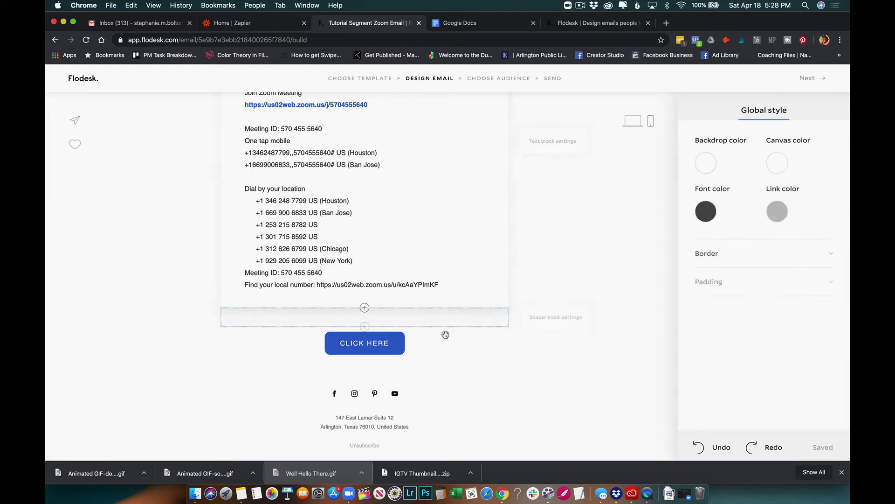
left_click(431, 317)
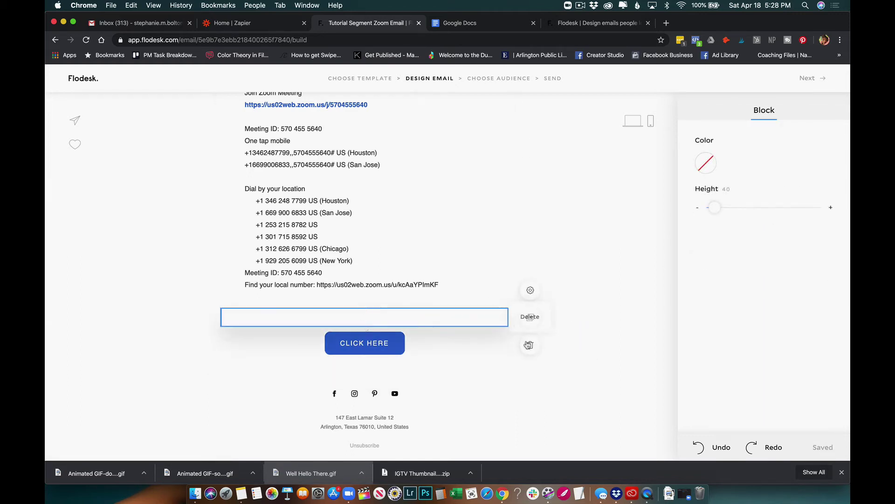
left_click(527, 342)
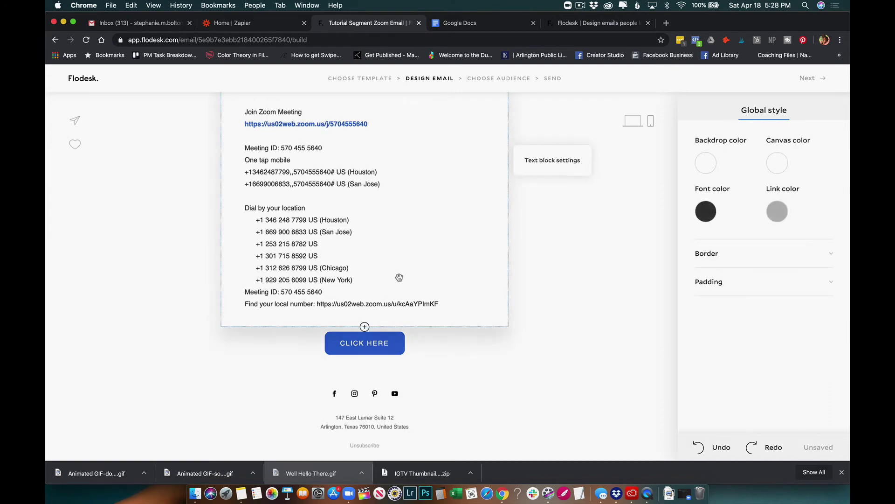
- Review the finished email design, proceed to the audience stage, and accept the existing sender details
scroll(436, 245, "up", 1)
scroll(436, 245, "up", 10)
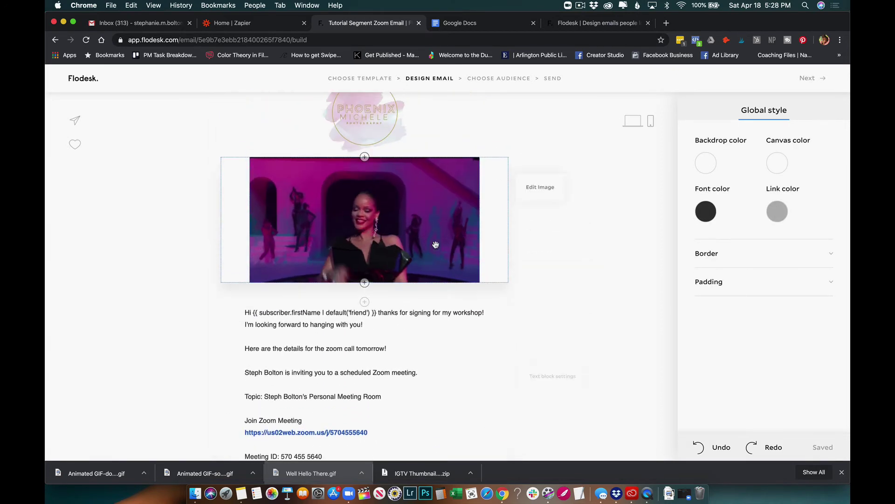
scroll(436, 245, "down", 7)
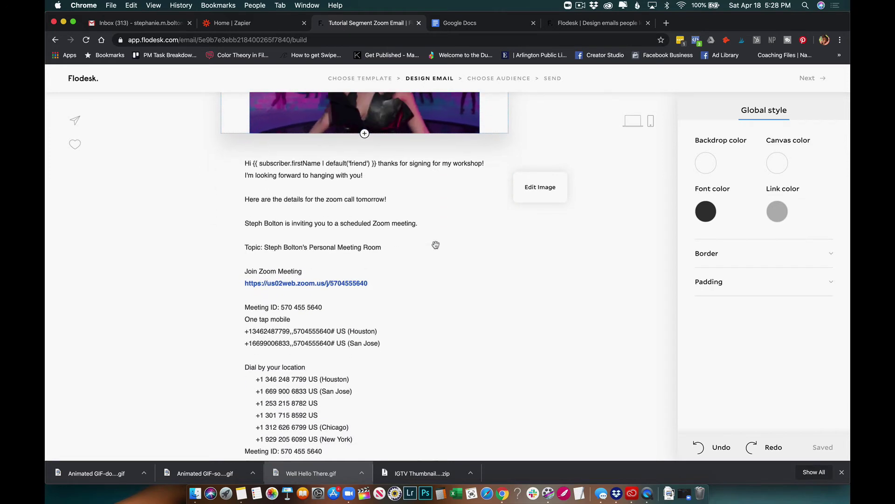
scroll(436, 245, "up", 8)
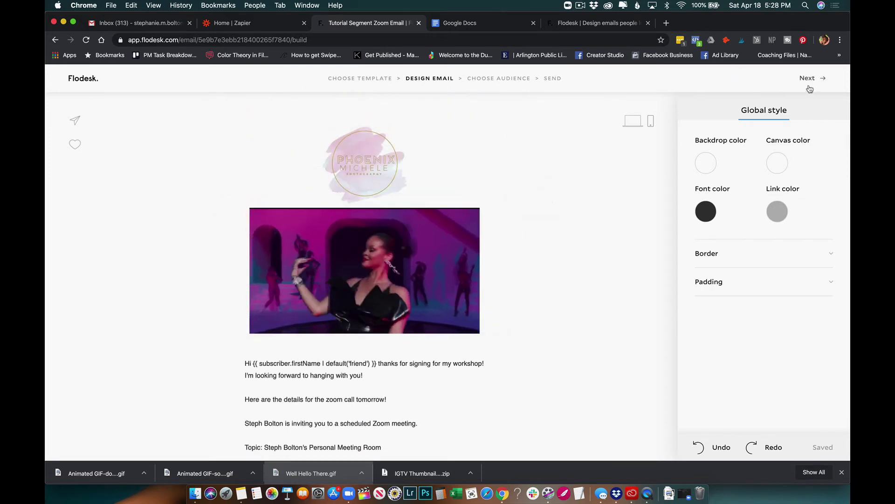
left_click(809, 80)
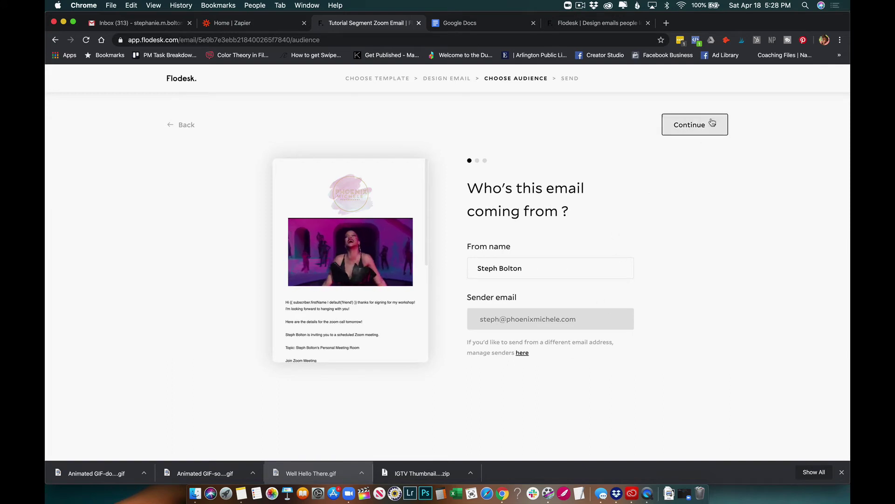
left_click(693, 128)
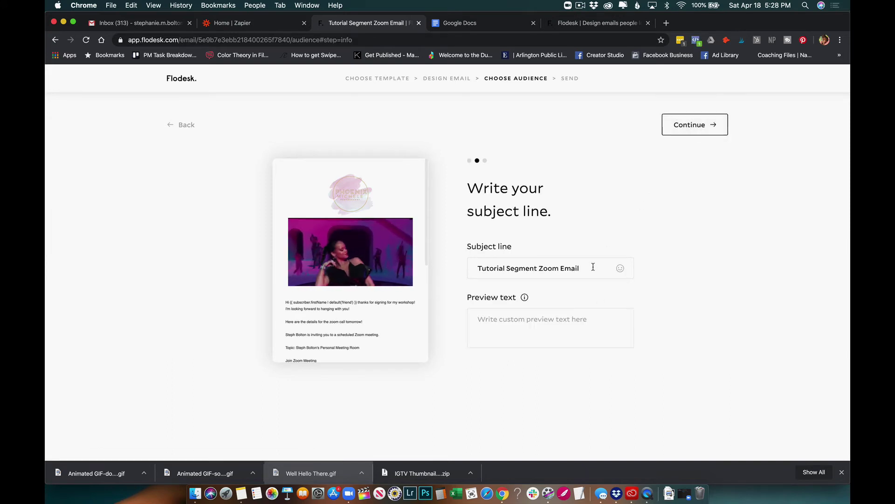
- Append the kiss-blowing face emoji to the subject line, set the preview text to "Thanks for signing up! See you on Zoom!", and continue
left_click(620, 270)
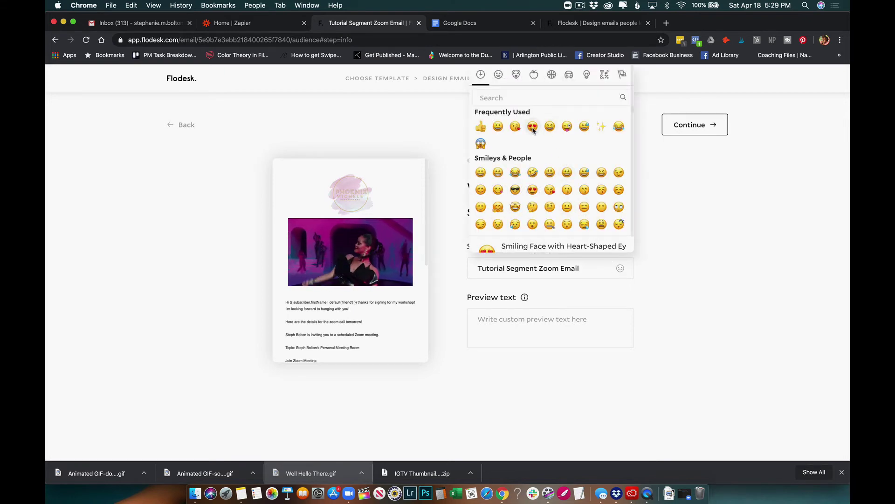
left_click(516, 127)
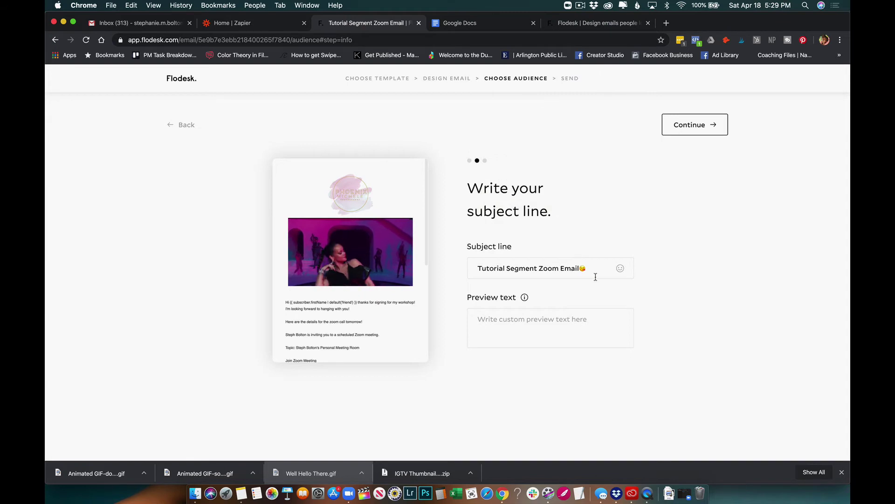
left_click(565, 311)
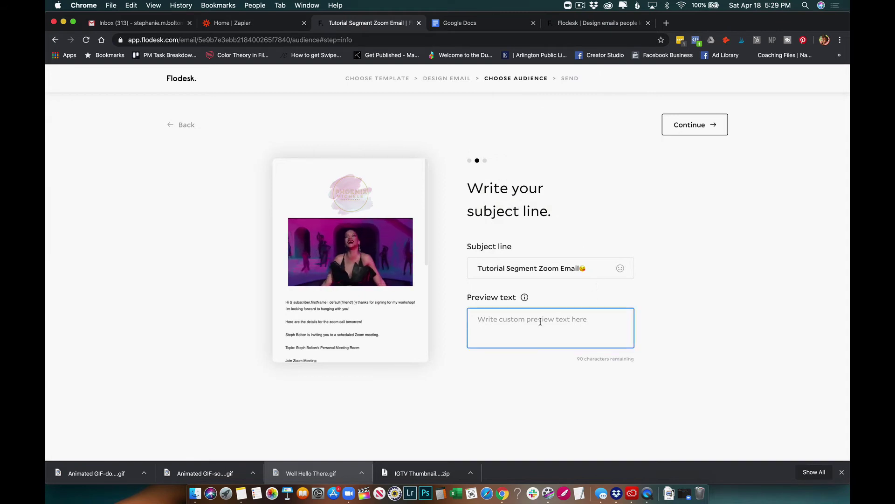
type("Thanks for signing up")
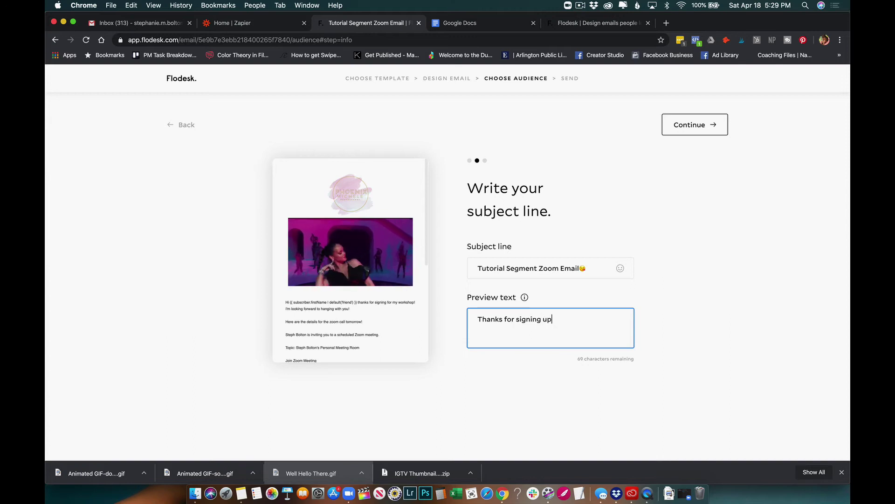
type("! See ")
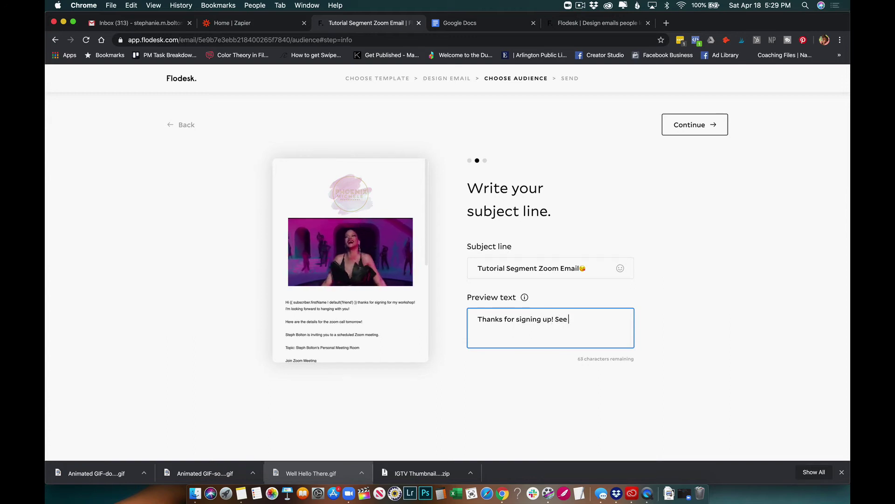
type("you on Zoom!")
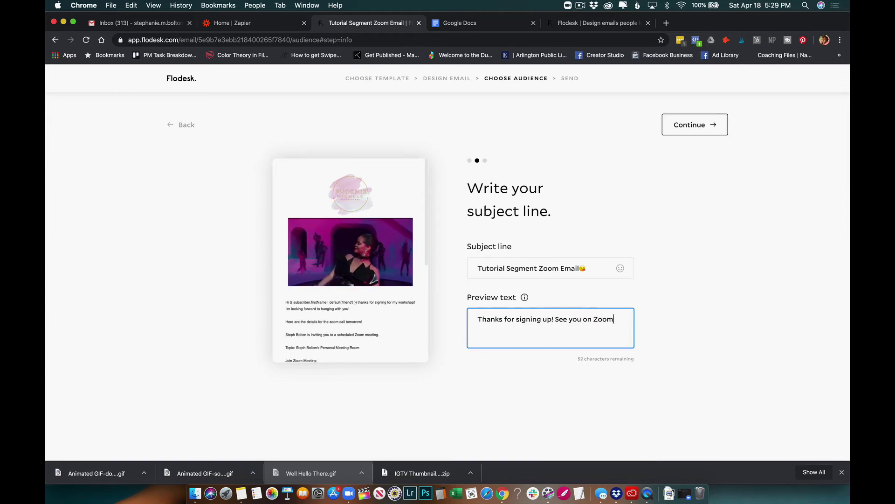
left_click(699, 125)
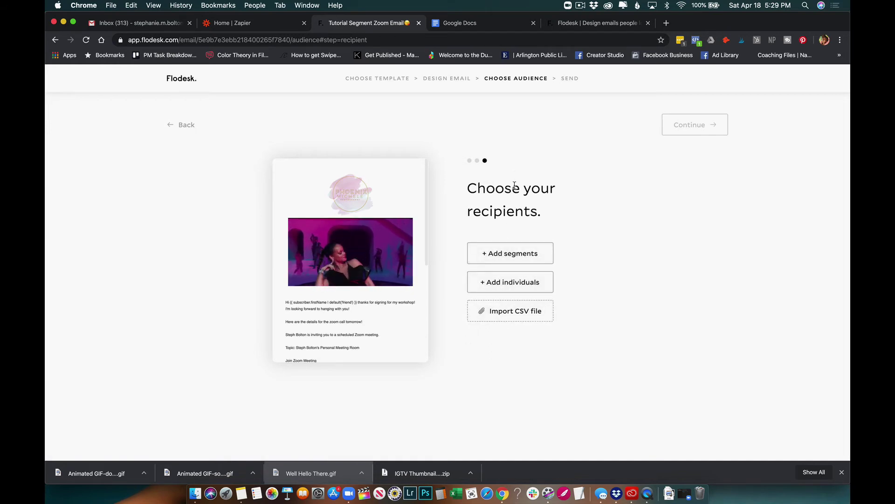
- Include the Tutorial Segment as the recipient segment for the email
left_click(495, 259)
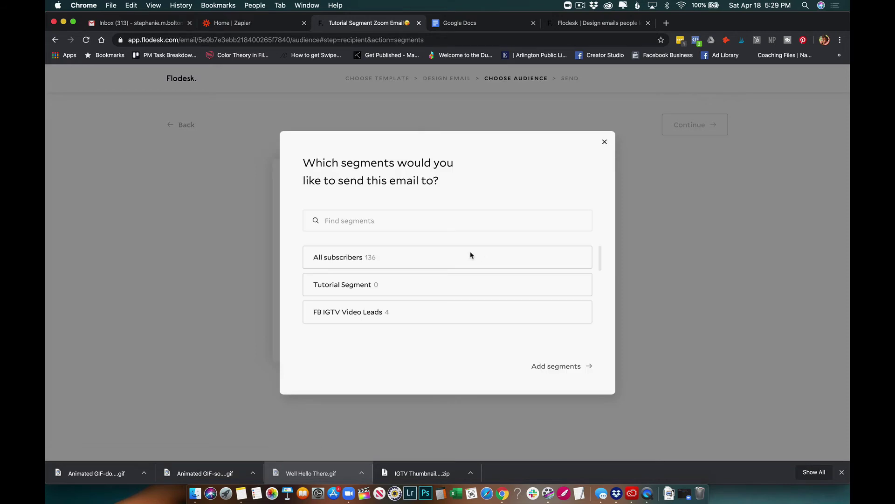
mouse_move(452, 280)
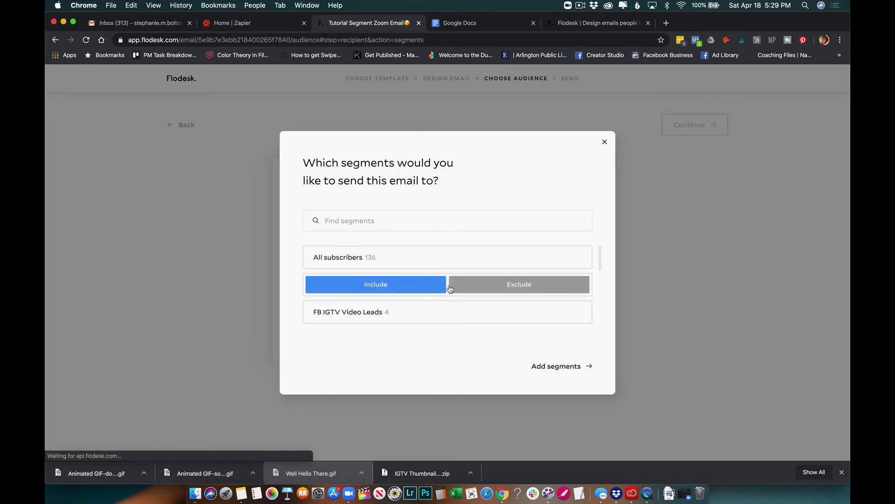
left_click(444, 285)
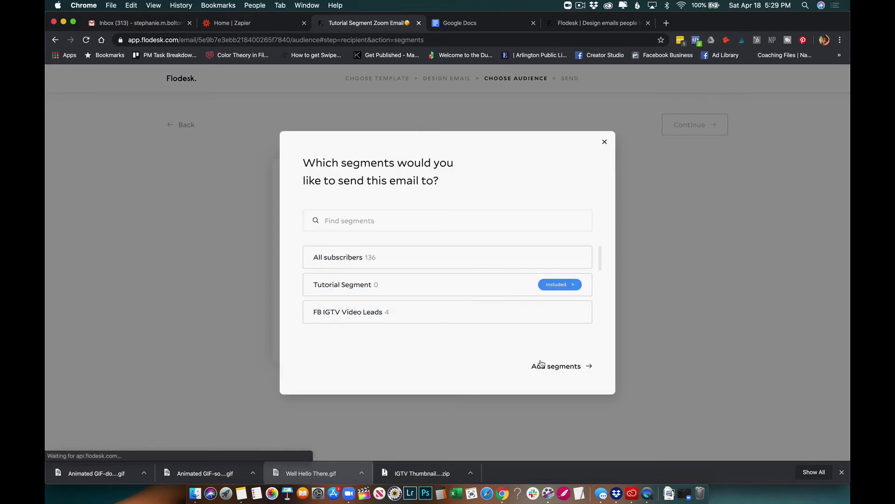
left_click(568, 368)
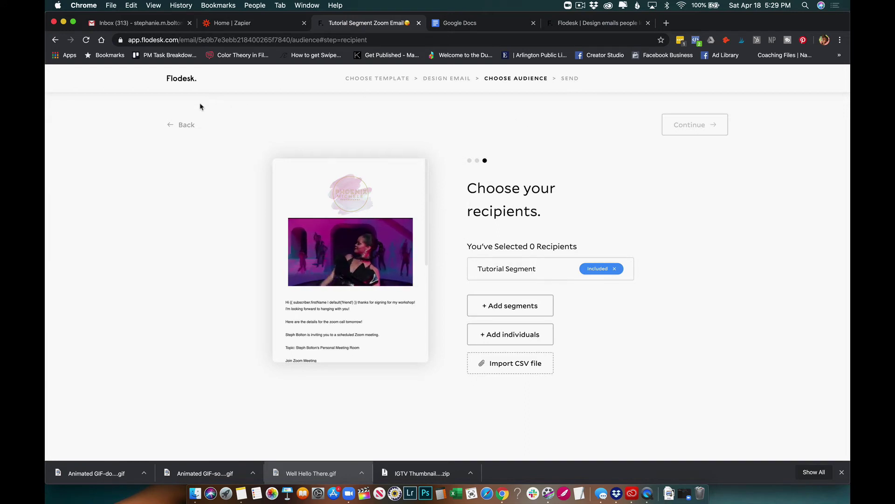
- Leave the email as a draft and create a workflow from scratch named "tutorial workflow"
left_click(182, 79)
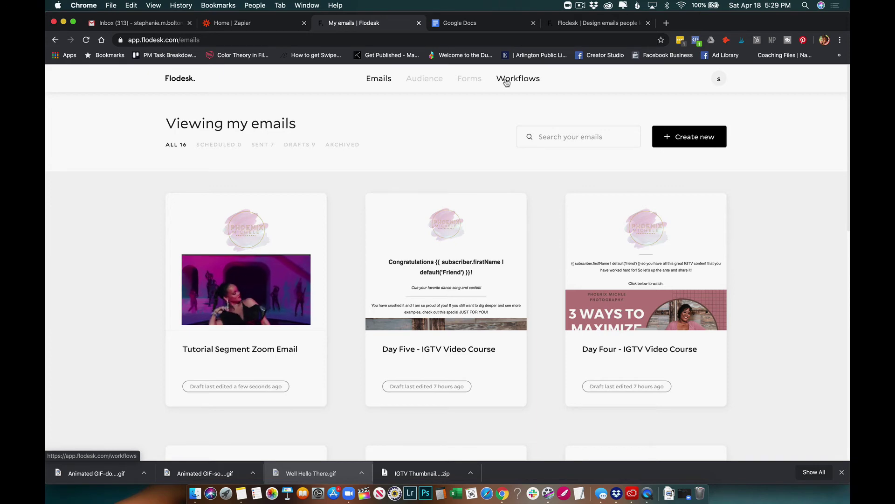
left_click(507, 83)
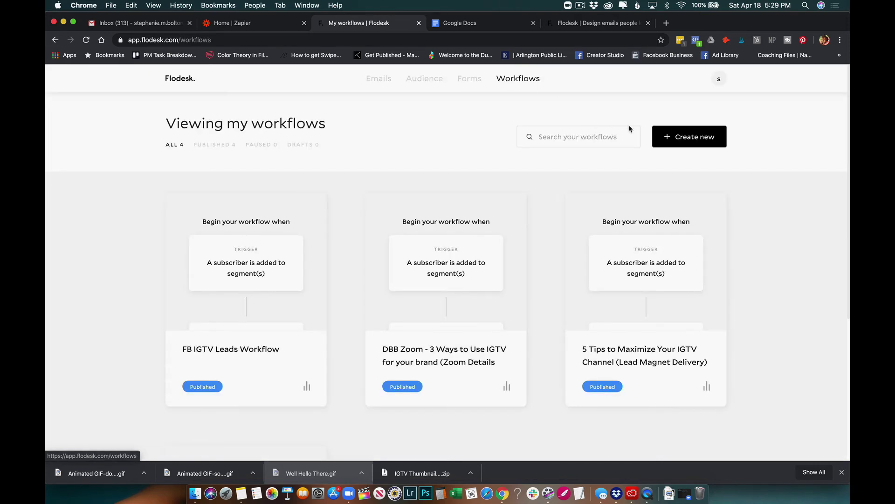
left_click(669, 139)
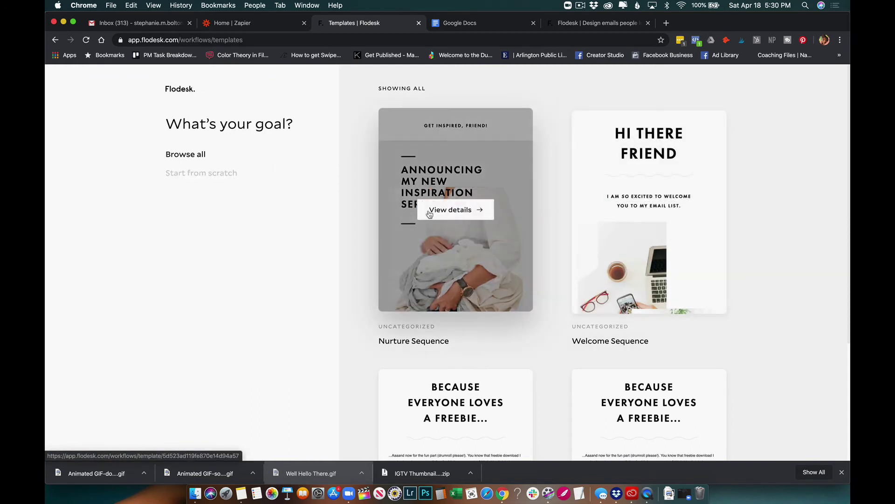
left_click(204, 175)
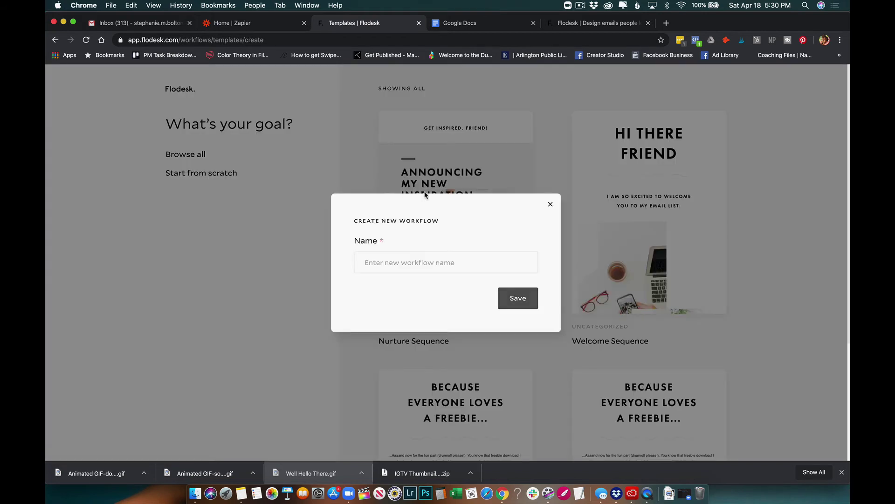
left_click(387, 262)
type("tutorial workflow")
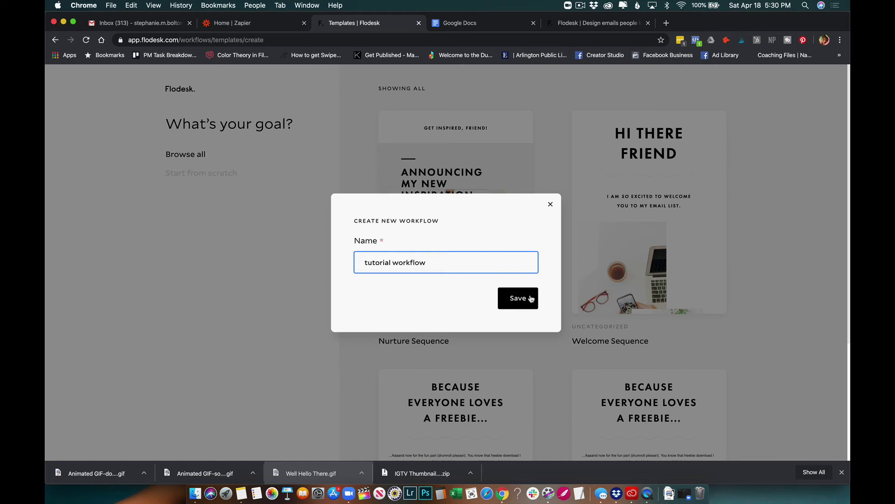
left_click(530, 299)
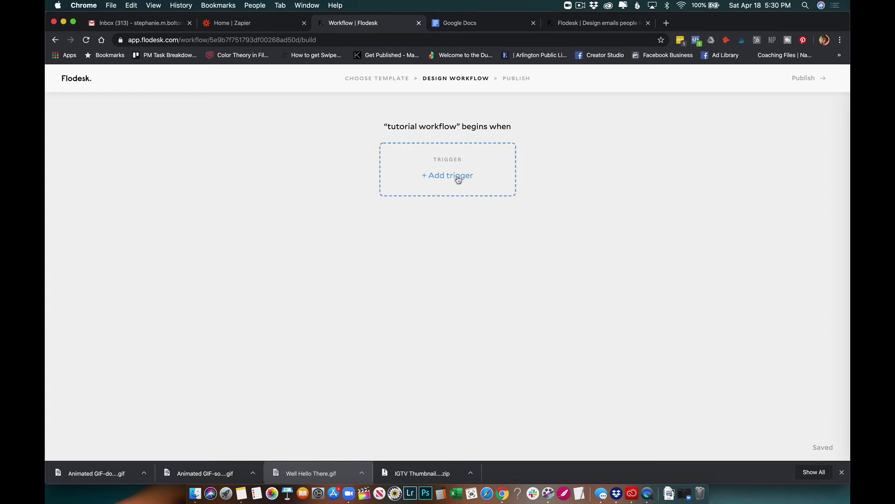
- Set the workflow trigger to "A subscriber is added to segment(s)" with Tutorial Segment chosen
left_click(458, 177)
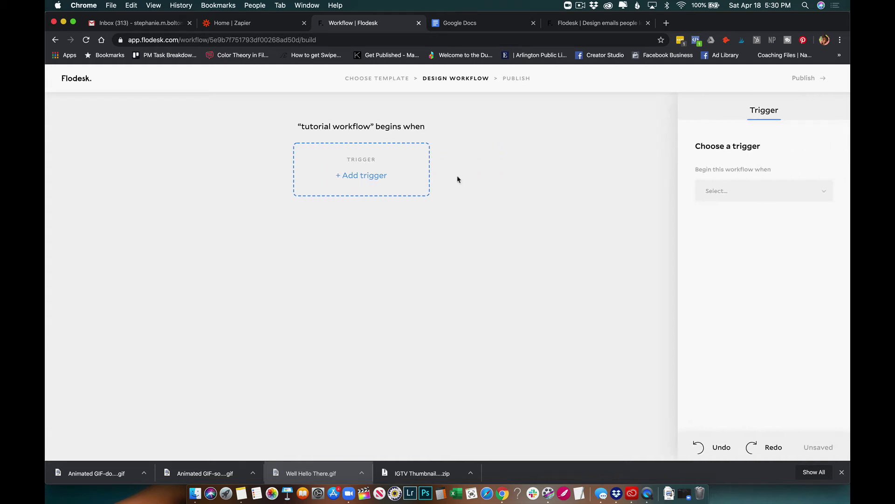
left_click(765, 191)
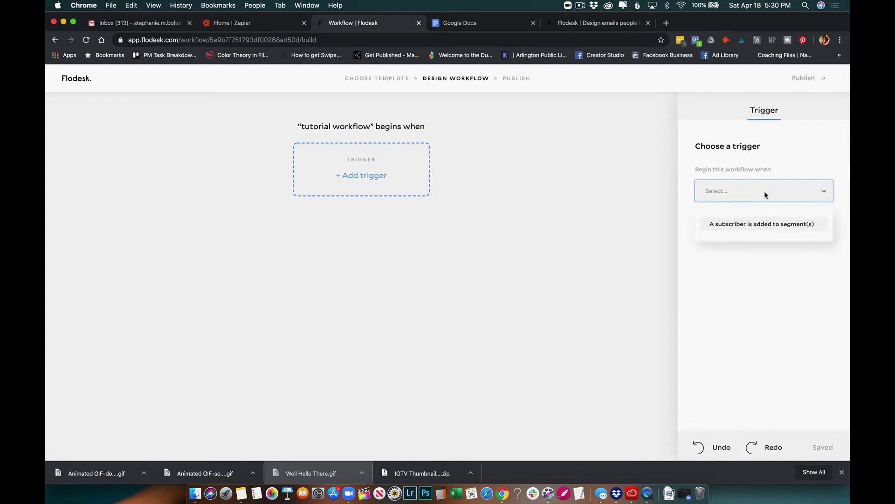
left_click(767, 226)
left_click(769, 243)
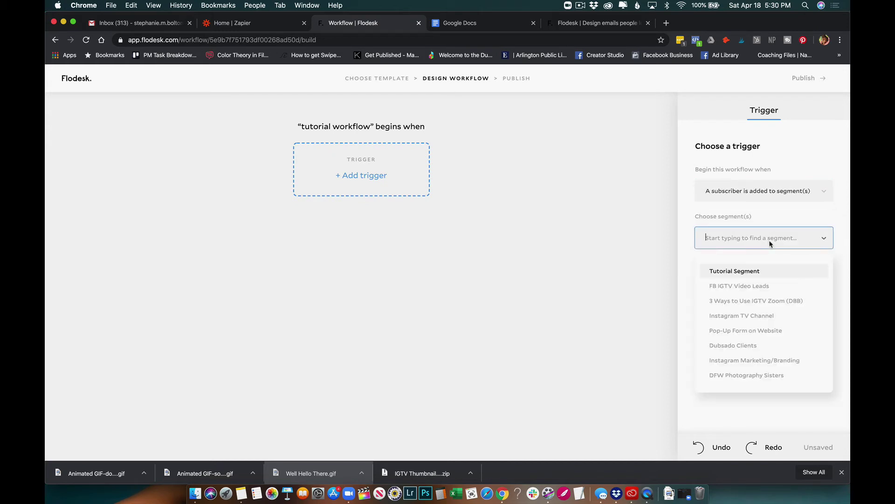
left_click(749, 271)
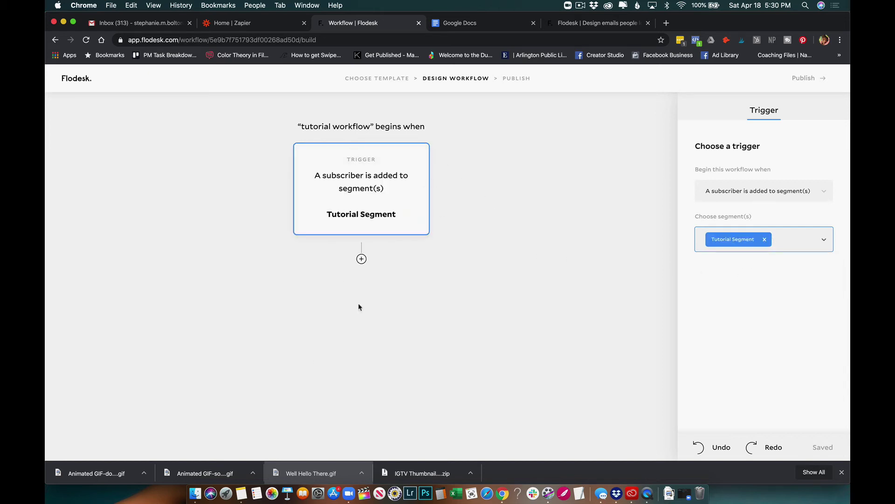
- Add an email step after the trigger, using a copy of the existing Tutorial Segment Zoom Email
left_click(362, 259)
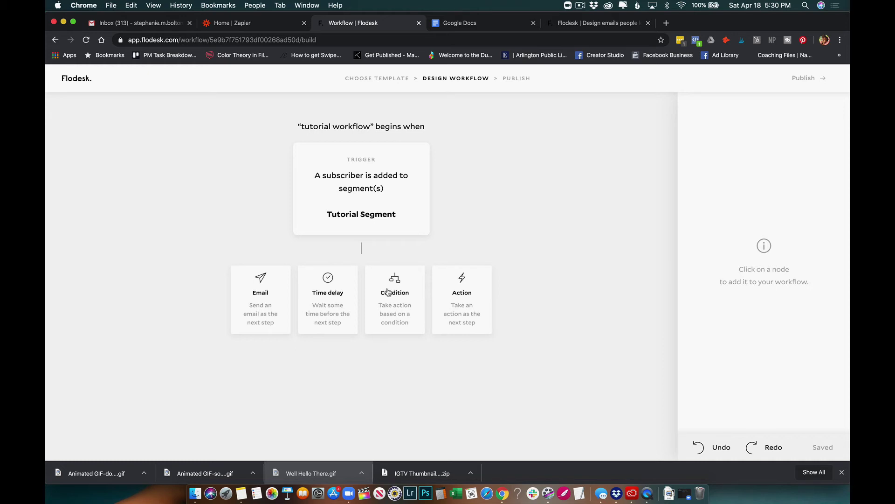
left_click(255, 288)
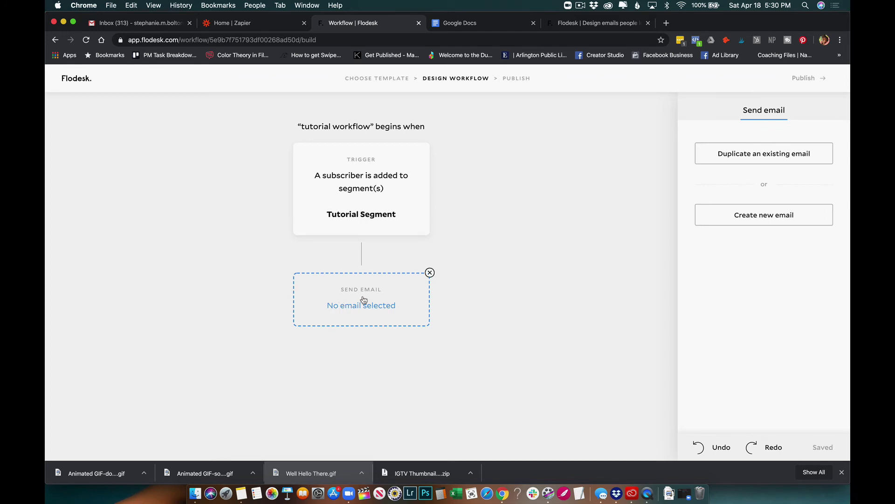
left_click(742, 155)
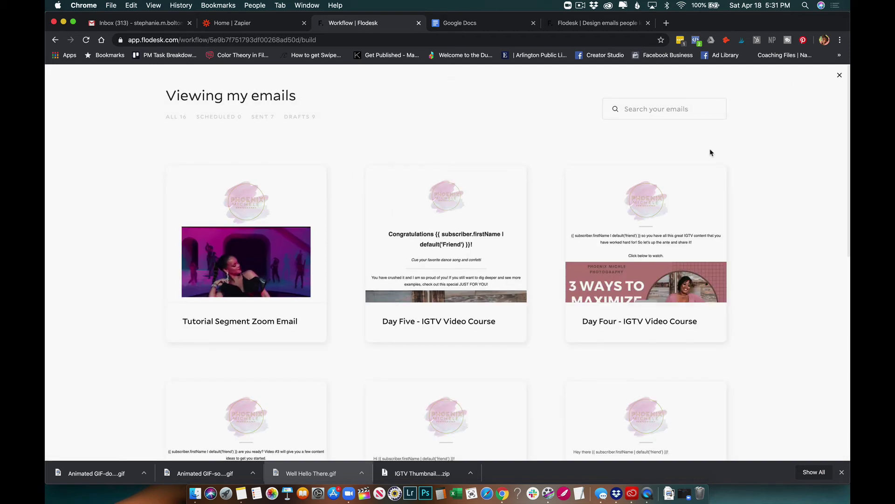
mouse_move(286, 200)
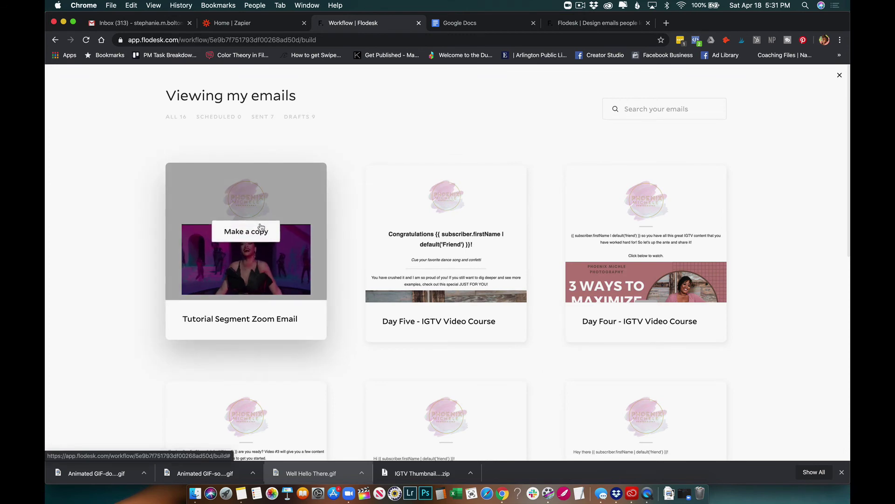
left_click(258, 232)
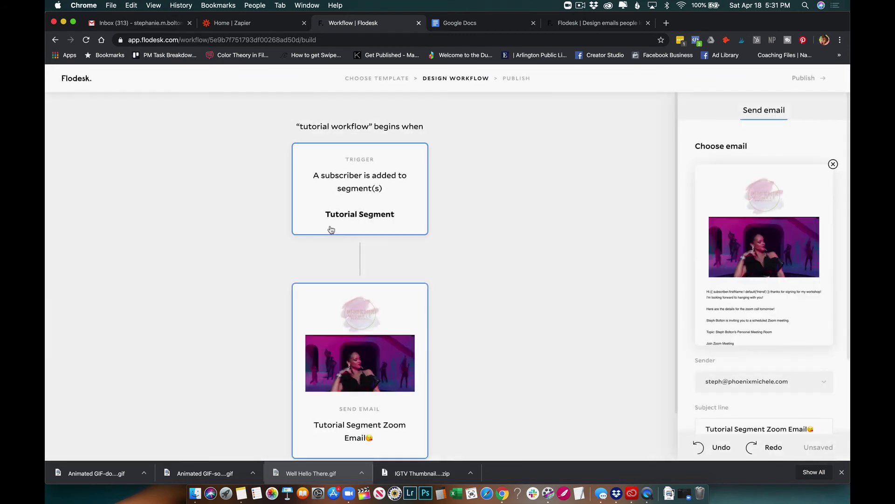
- Review the workflow's trigger and email step alongside the published opt-in form page that feeds the segment
scroll(400, 377, "down", 2)
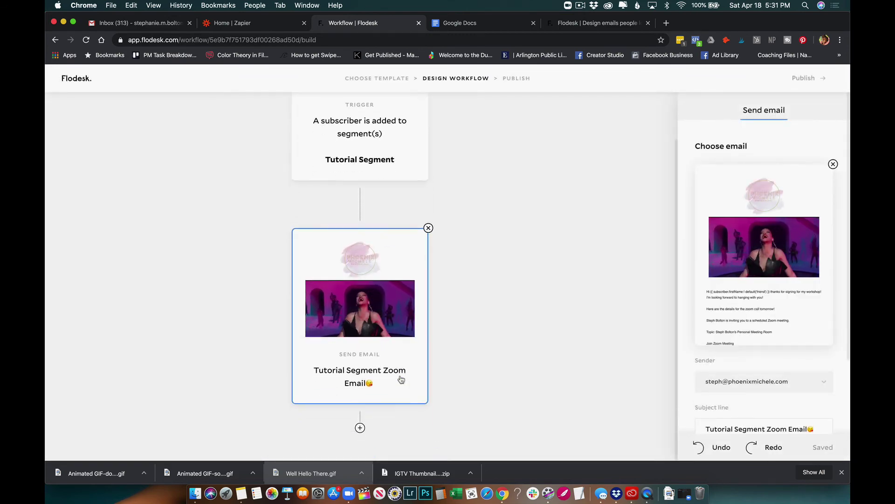
scroll(400, 379, "up", 2)
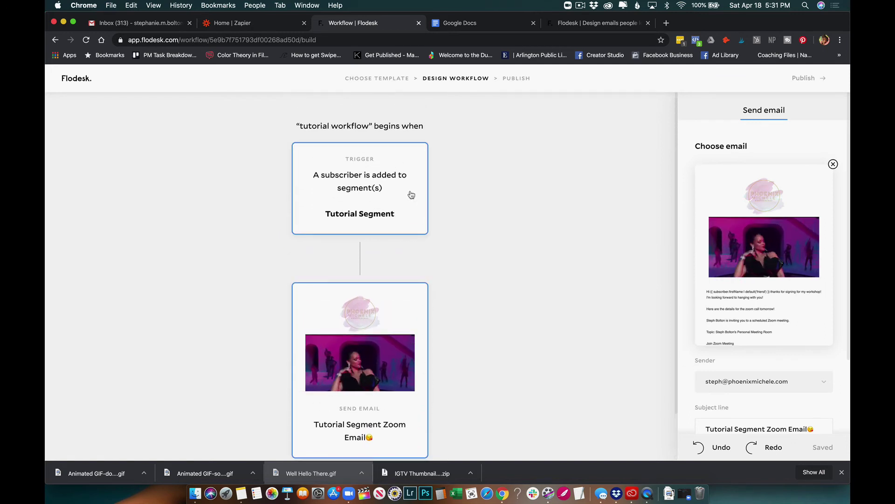
scroll(404, 321, "down", 2)
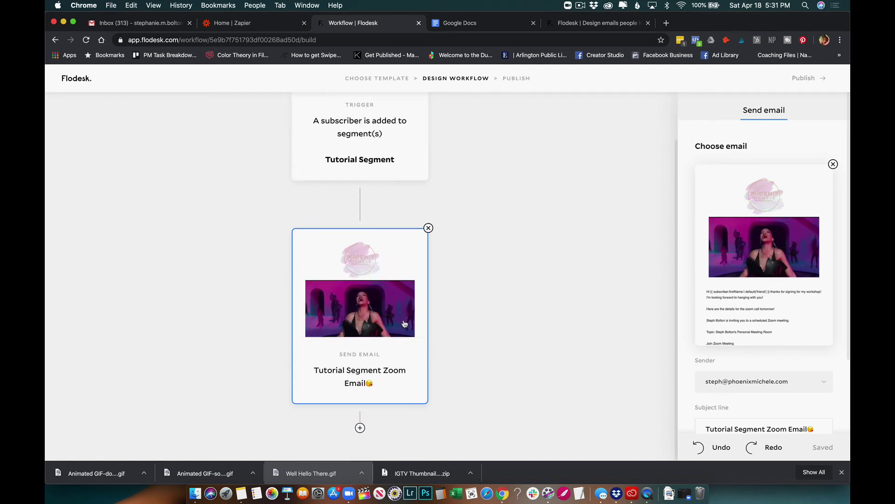
scroll(404, 323, "up", 2)
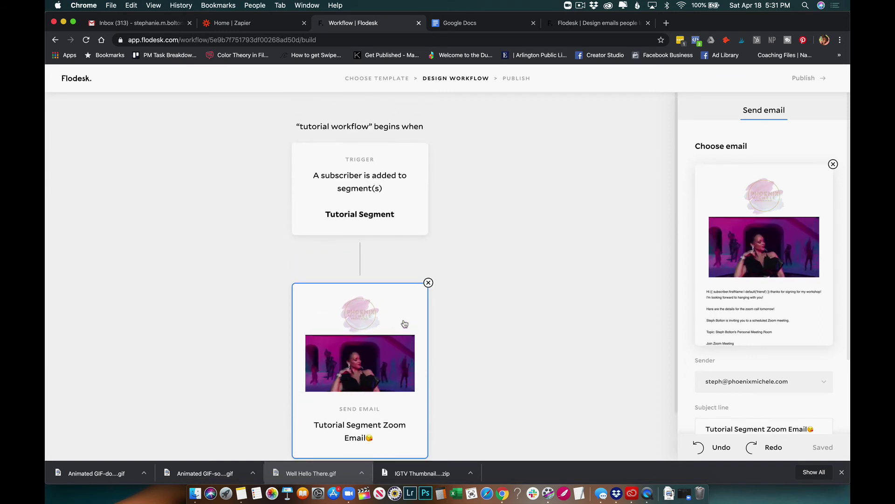
left_click(593, 27)
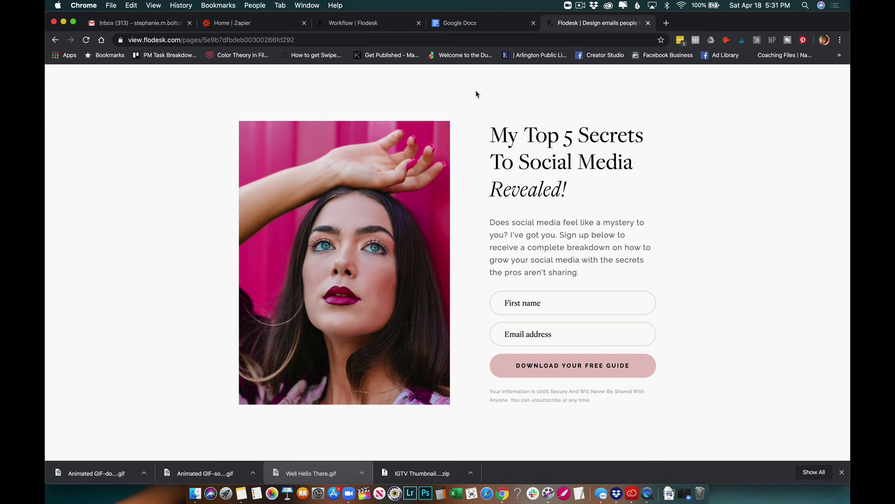
left_click(366, 24)
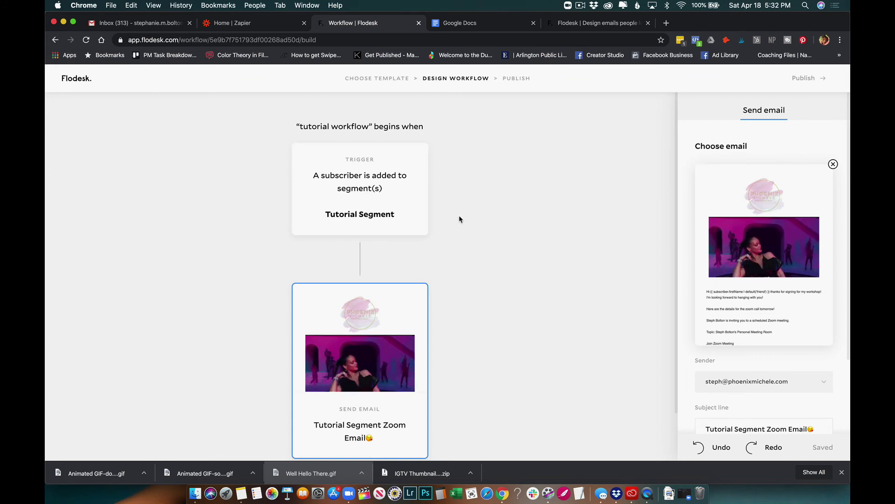
scroll(459, 219, "down", 3)
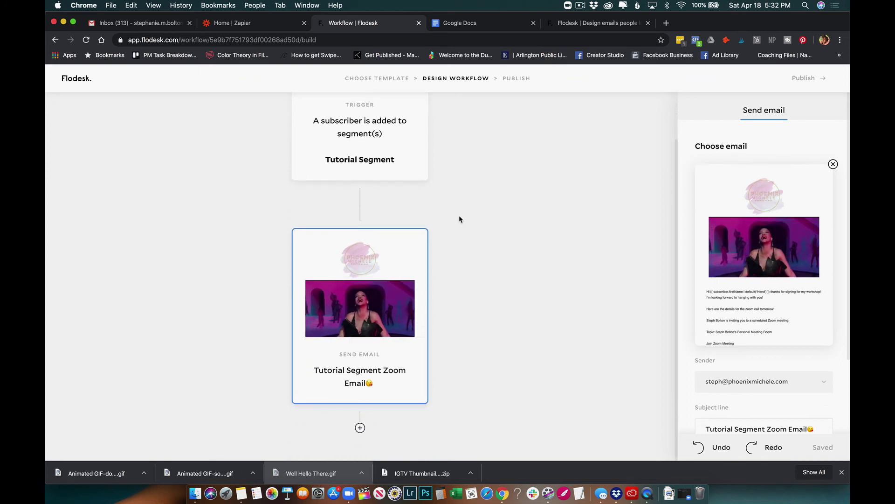
scroll(459, 218, "up", 3)
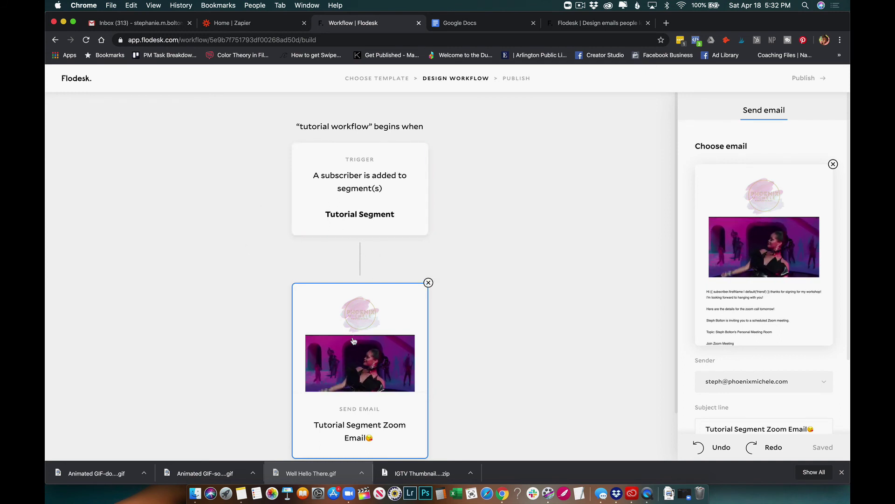
- Add a time delay of 1 day after the Tutorial Segment Zoom Email step
scroll(354, 336, "down", 2)
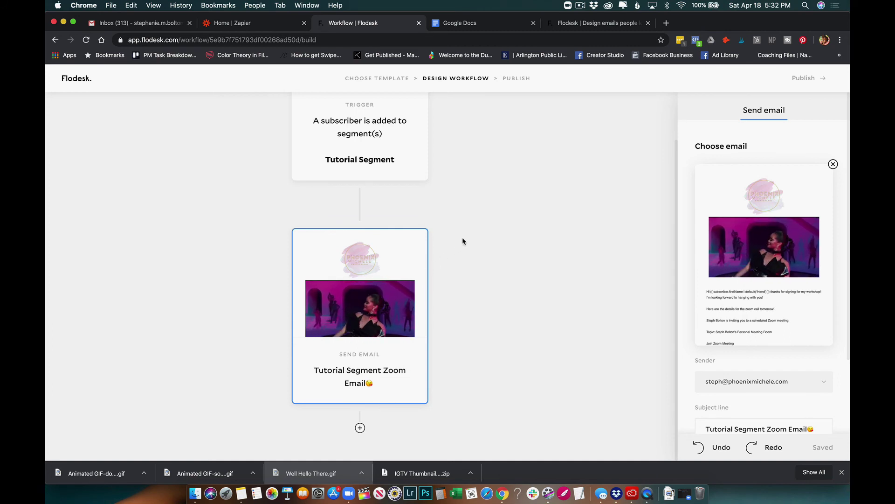
left_click(362, 426)
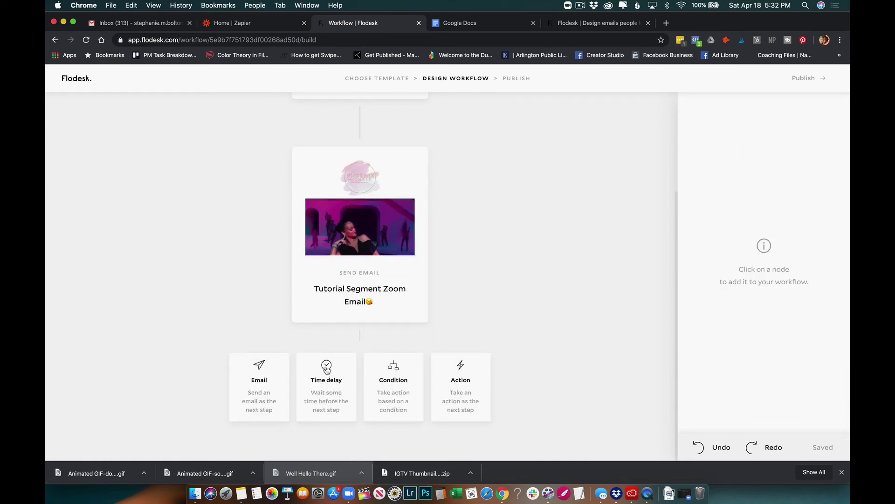
left_click(326, 368)
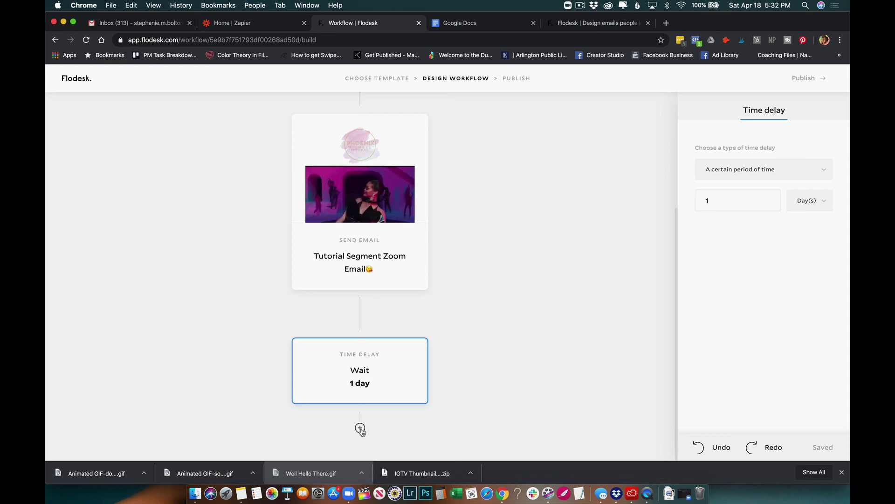
- Add a second email step after the delay from a copy of Tutorial Segment Zoom Email, and open that copy for editing
left_click(360, 428)
left_click(264, 382)
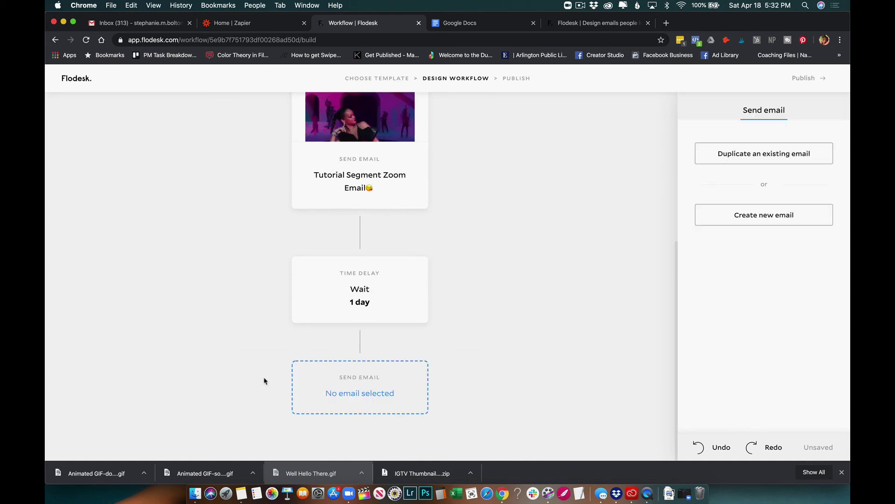
left_click(767, 159)
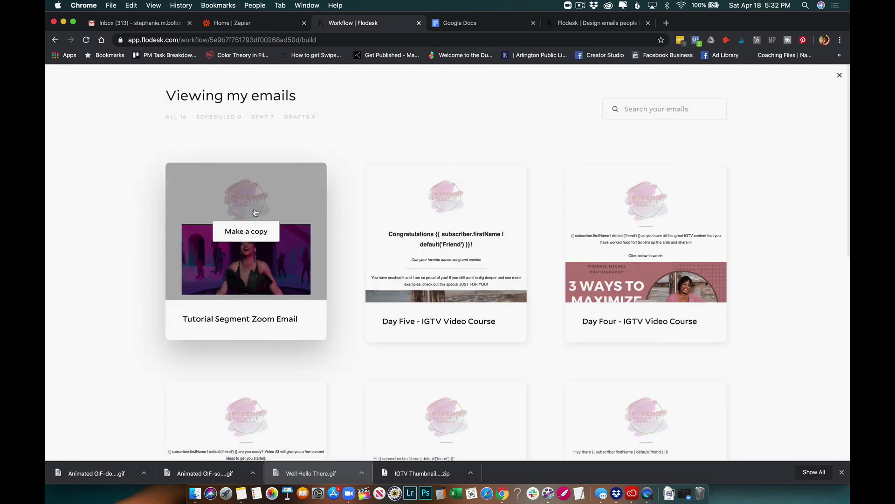
left_click(250, 231)
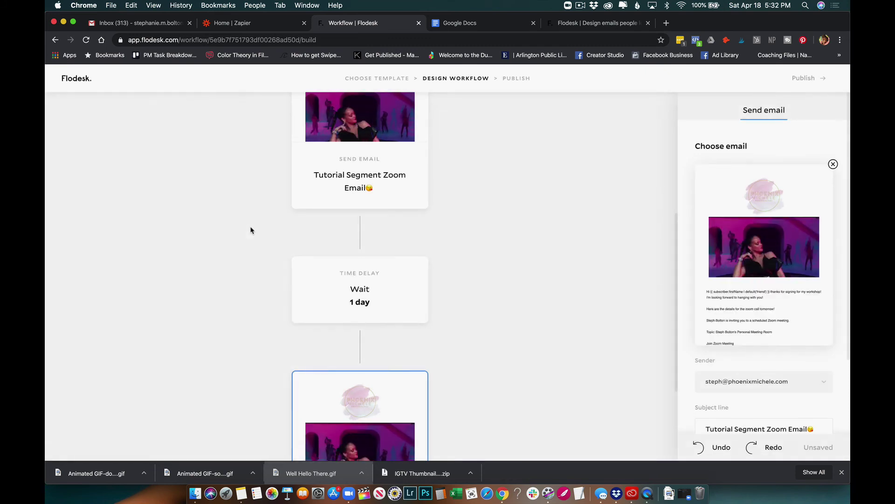
mouse_move(746, 247)
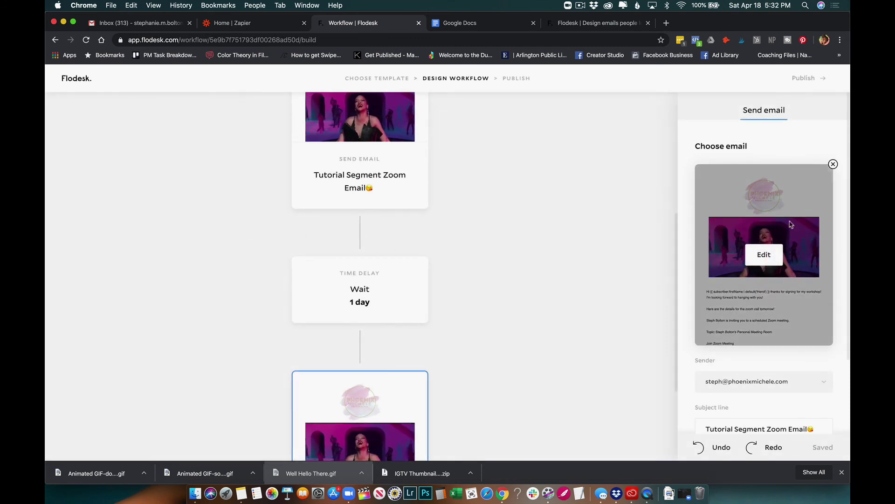
left_click(764, 255)
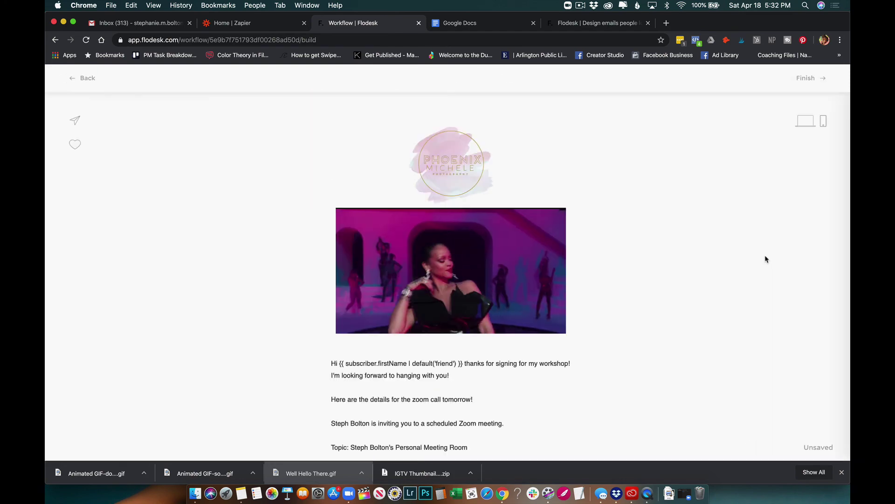
- Change the email's greeting to "OMG" before the first-name field with "!" after it, and separate it from the following text with a blank line
scroll(439, 369, "down", 5)
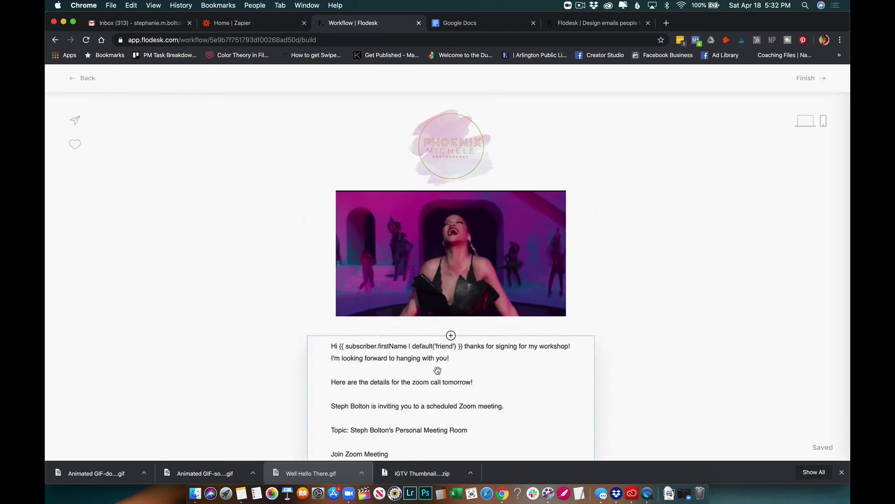
left_click(421, 301)
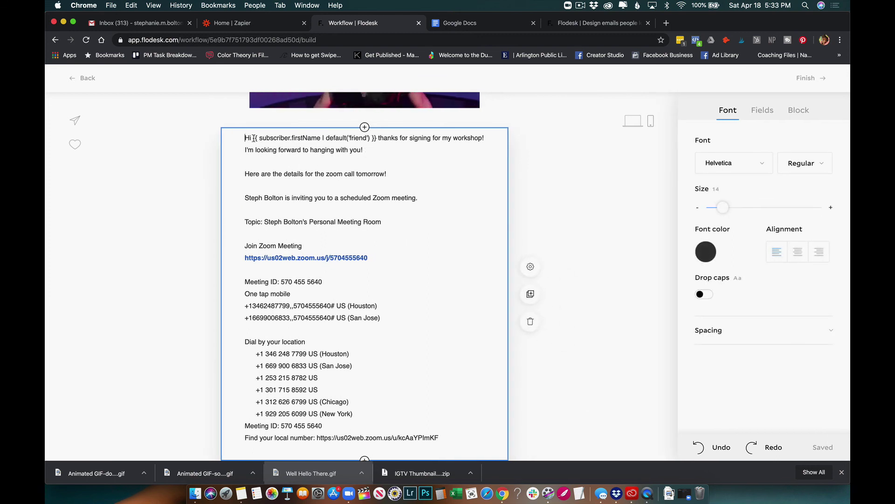
key("BackSpace")
key("BackSpace")
key("BackSpace")
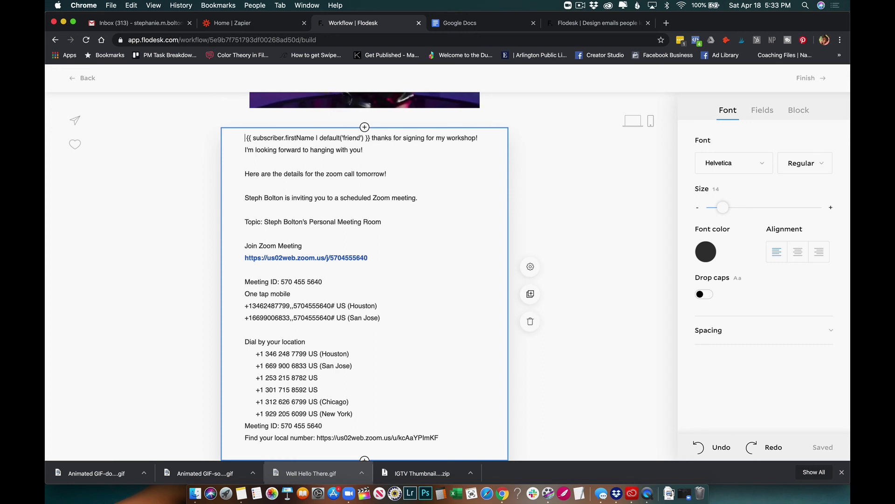
type("OMG")
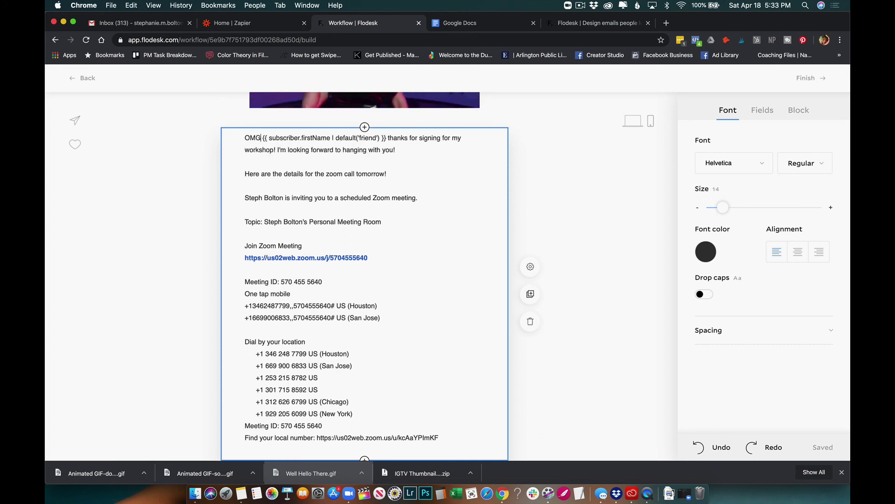
left_click(387, 138)
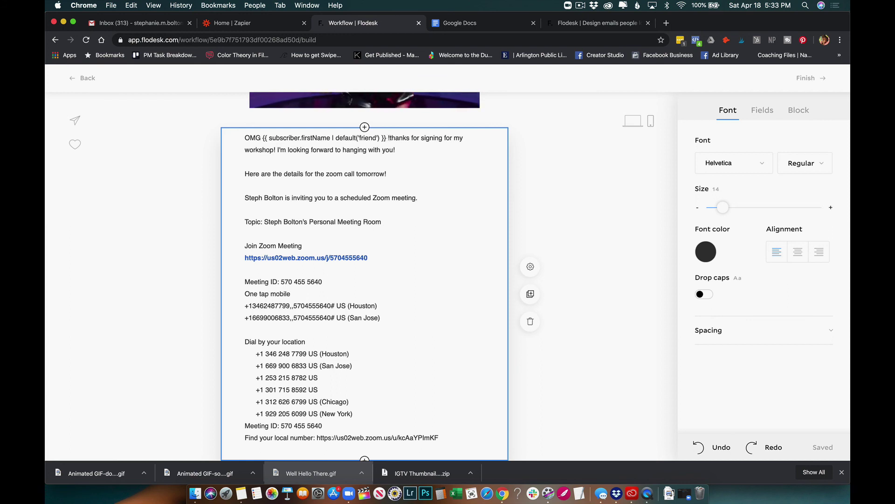
key("BackSpace")
type("!")
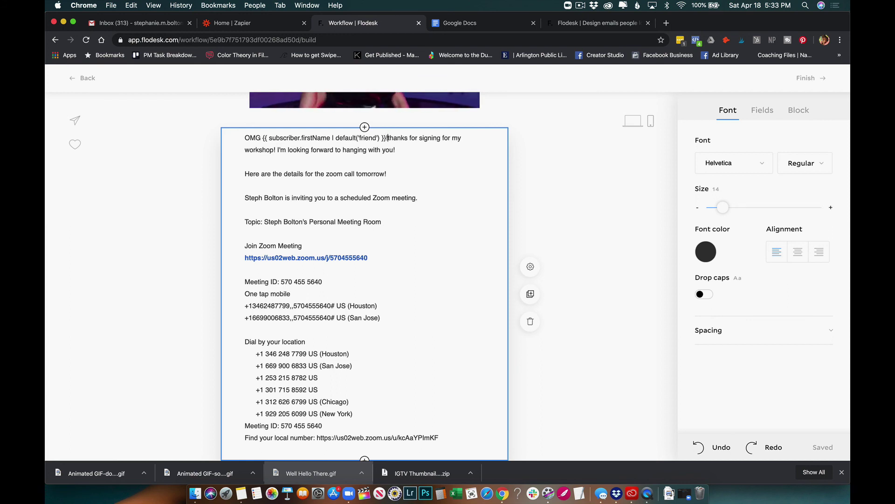
key("Return")
key("Return")
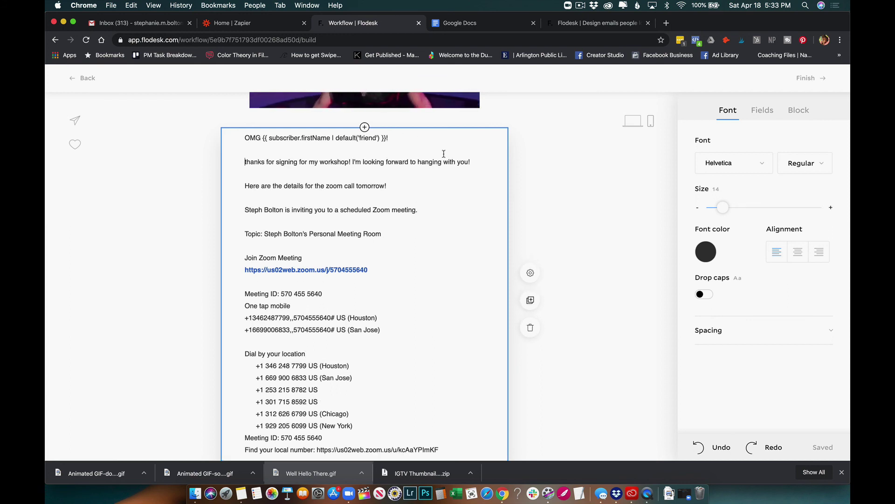
- Undo the text block's accidental move below the footer
left_click(317, 173)
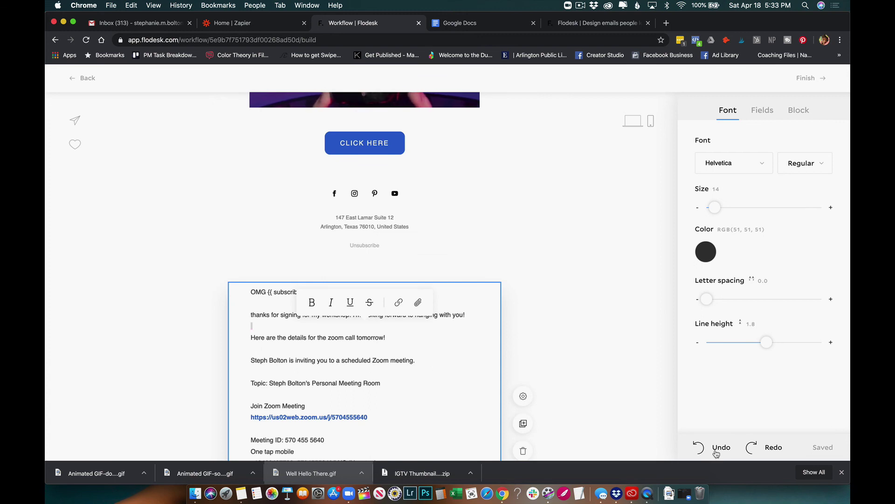
left_click(714, 450)
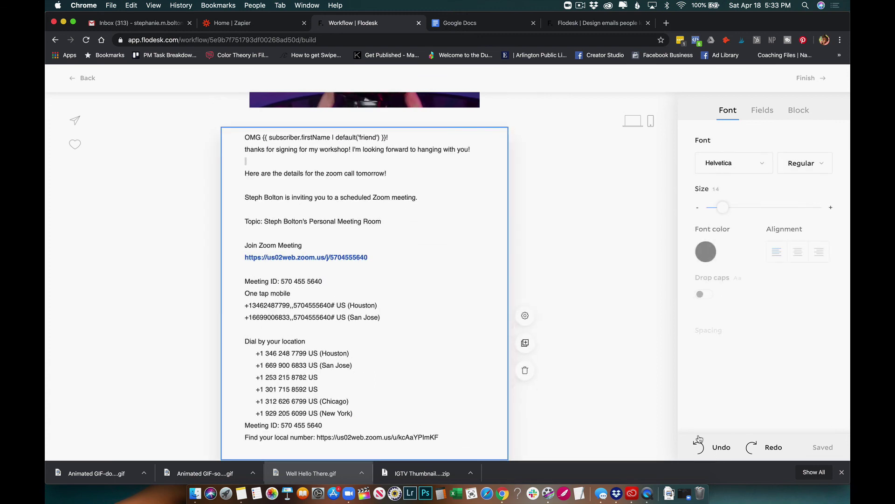
double_click(299, 174)
left_click(240, 184)
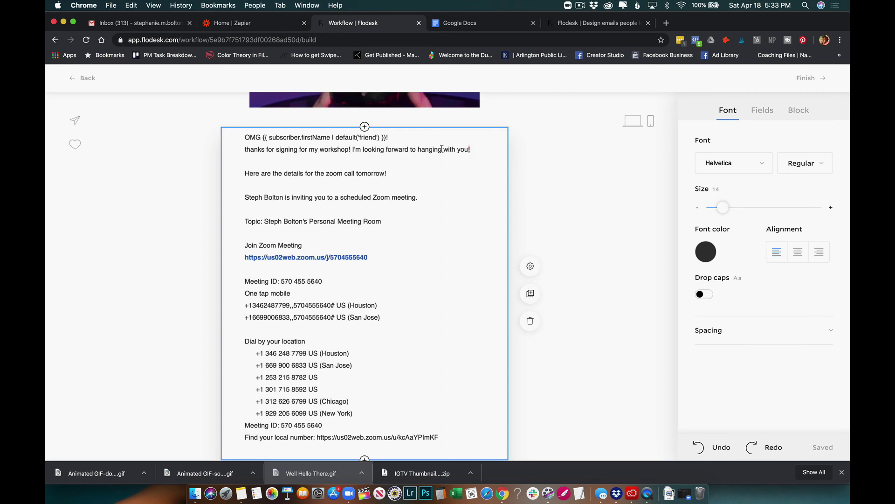
- Replace the thank-you sentences under the greeting with "See you in 15 minutes! Grab your tea or coffee!", set off by a blank line
left_click_drag(441, 149, 471, 149)
left_click(470, 149)
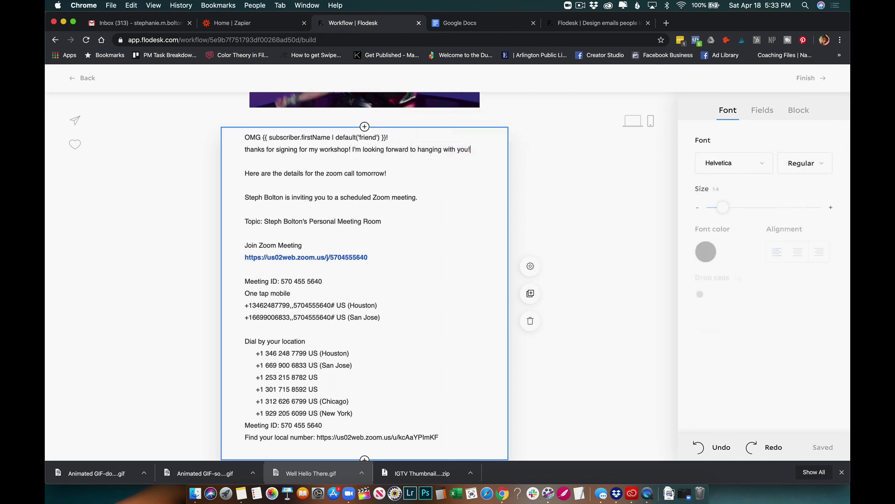
key("BackSpace")
key("BackSpace")
key("BackSpace")
key("BackSpace")
key("BackSpace")
key("BackSpace")
key("BackSpace")
key("BackSpace")
key("BackSpace")
key("BackSpace")
key("BackSpace")
key("BackSpace")
key("BackSpace")
key("BackSpace")
key("BackSpace")
key("BackSpace")
key("BackSpace")
key("BackSpace")
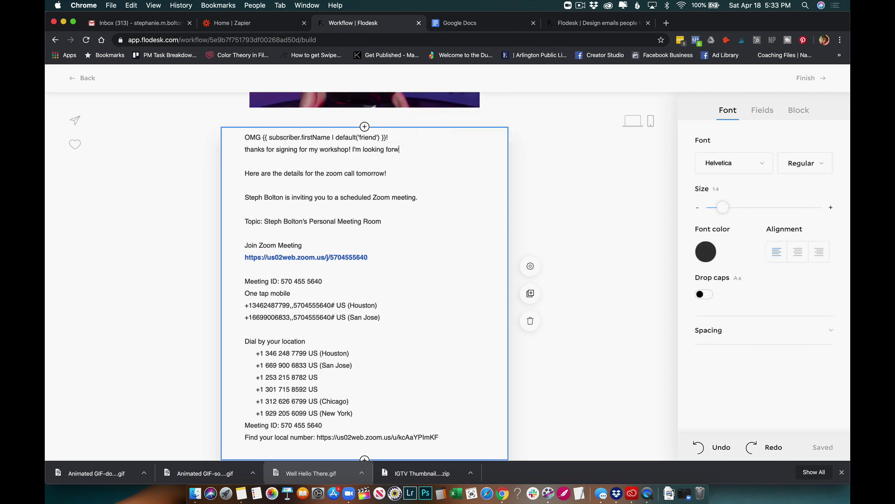
key("BackSpace")
key("BackSpace")
key("BackSpace")
key("BackSpace")
key("BackSpace")
key("BackSpace")
key("BackSpace")
key("BackSpace")
key("BackSpace")
key("BackSpace")
key("BackSpace")
key("BackSpace")
key("BackSpace")
key("BackSpace")
key("BackSpace")
key("BackSpace")
key("BackSpace")
key("BackSpace")
key("BackSpace")
key("BackSpace")
key("BackSpace")
key("BackSpace")
key("BackSpace")
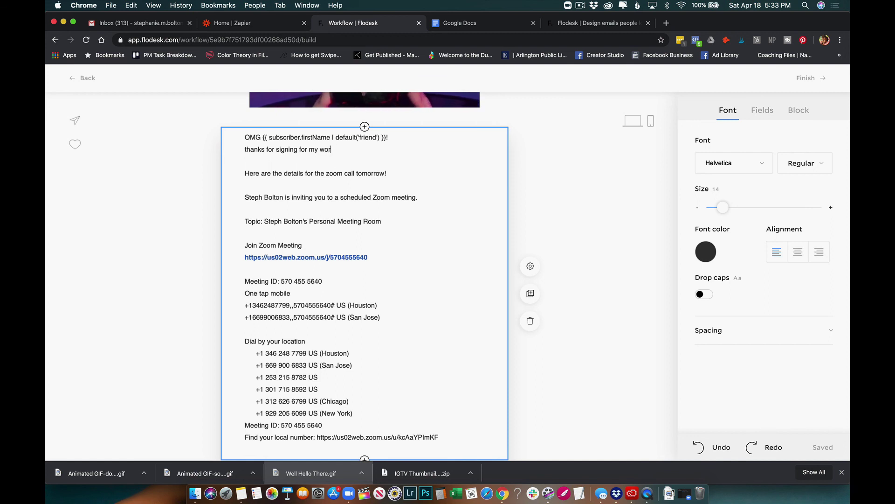
key("BackSpace")
key("BackSpace")
key("BackSpace")
key("BackSpace")
key("BackSpace")
key("BackSpace")
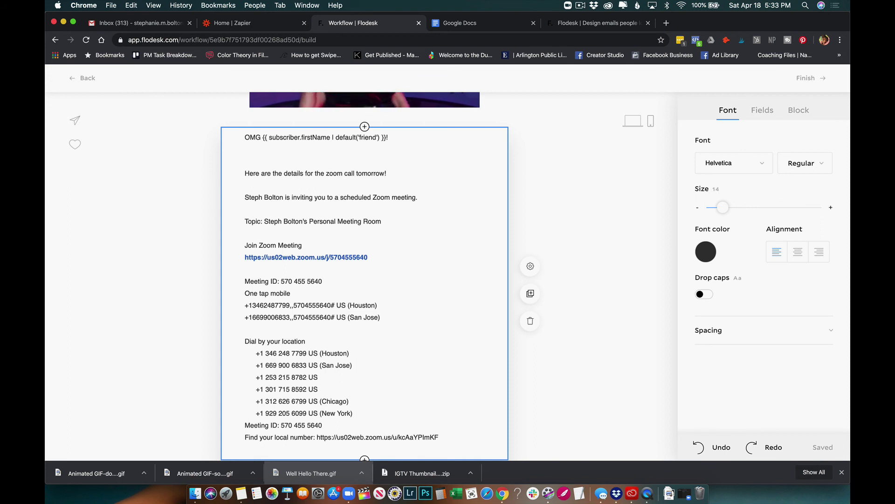
key("Return")
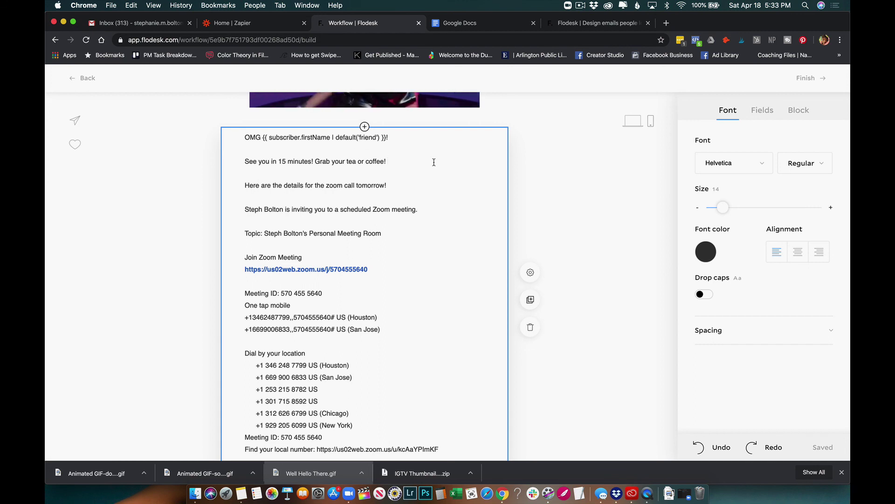
- Check the edited reminder email's layout, then finish editing and return to the workflow
scroll(554, 320, "down", 5)
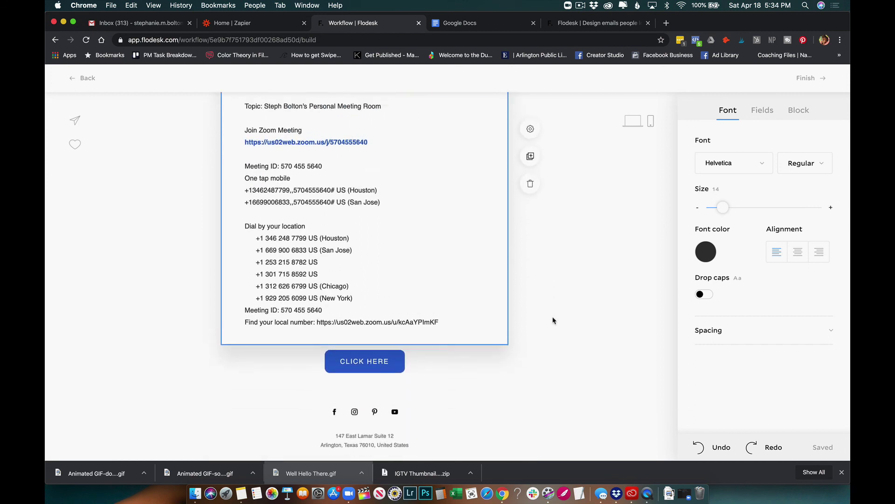
scroll(553, 320, "up", 8)
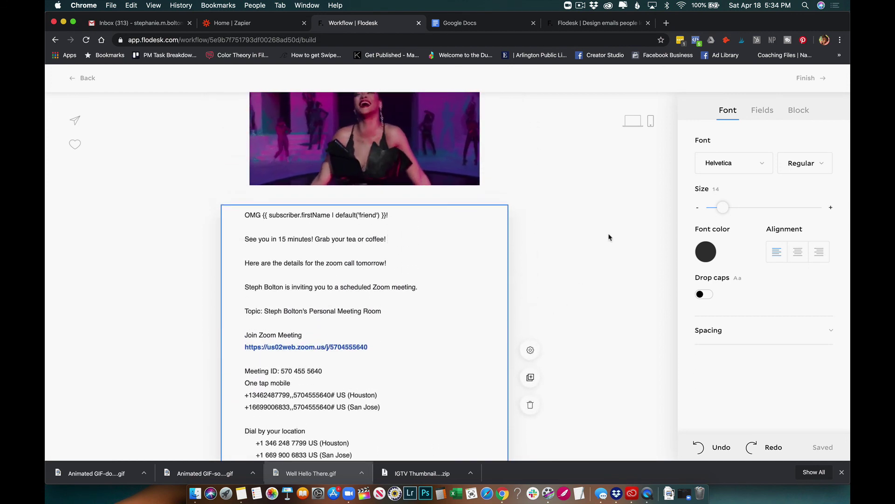
left_click(812, 79)
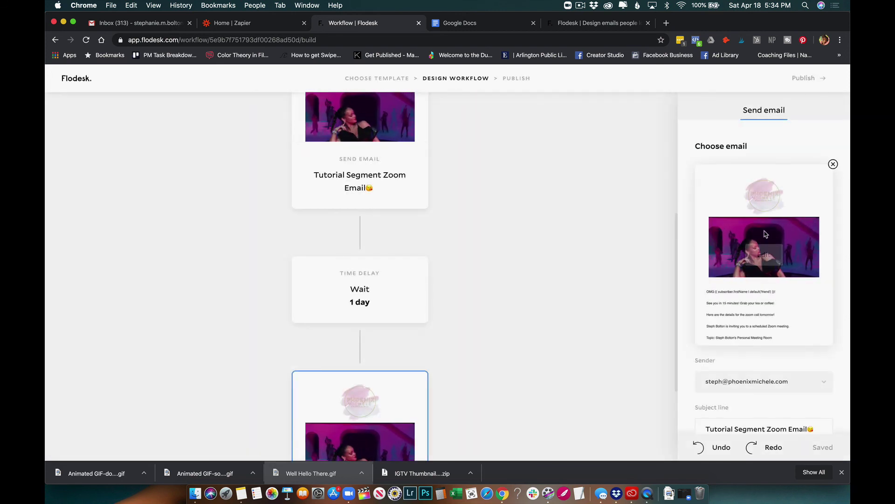
- Insert "15 Minutes" at the start of the second email's subject line
scroll(760, 252, "down", 2)
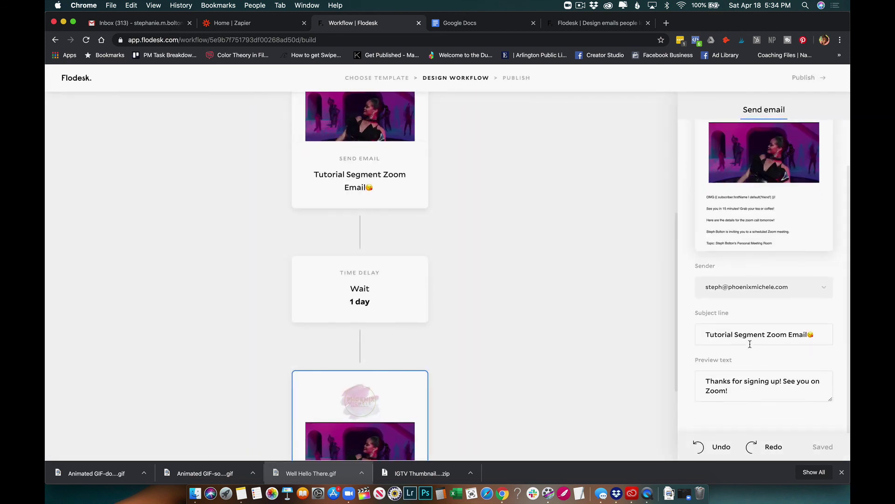
left_click(706, 335)
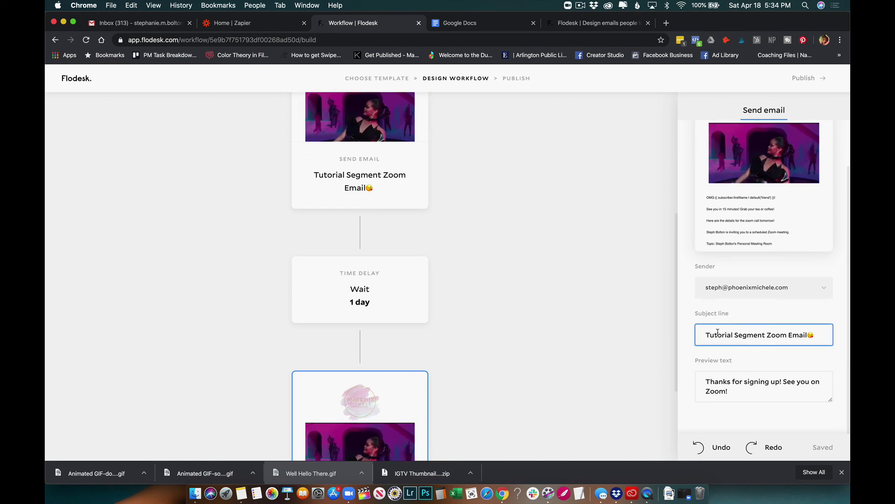
type("15 ")
type("Minutes")
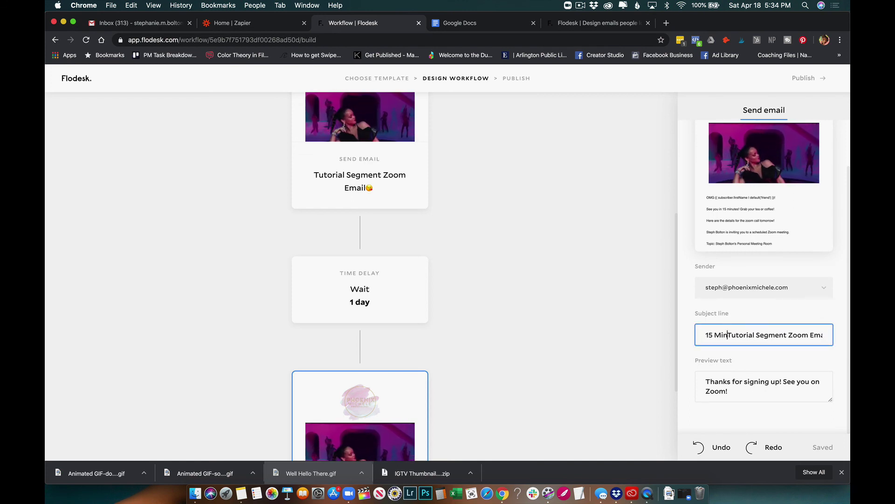